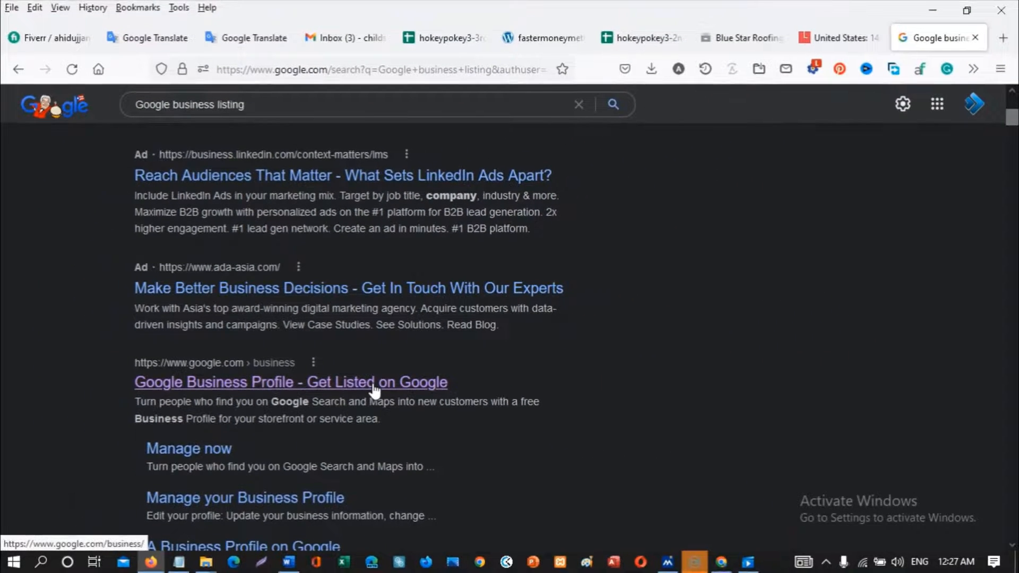
- Go from the 'Google Business Profile - Get Listed on Google' search result to Manage now
left_click(374, 390)
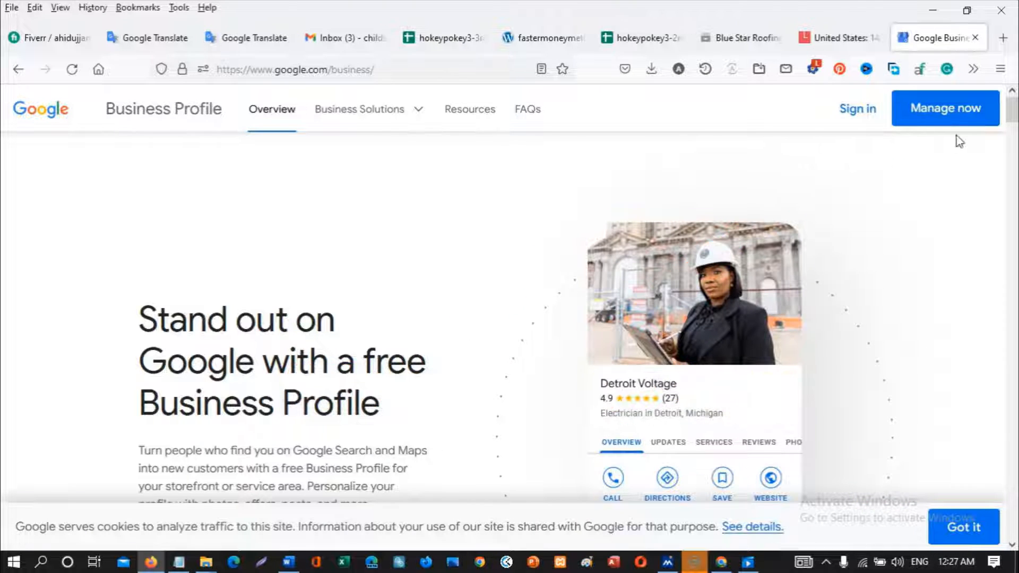
left_click(950, 110)
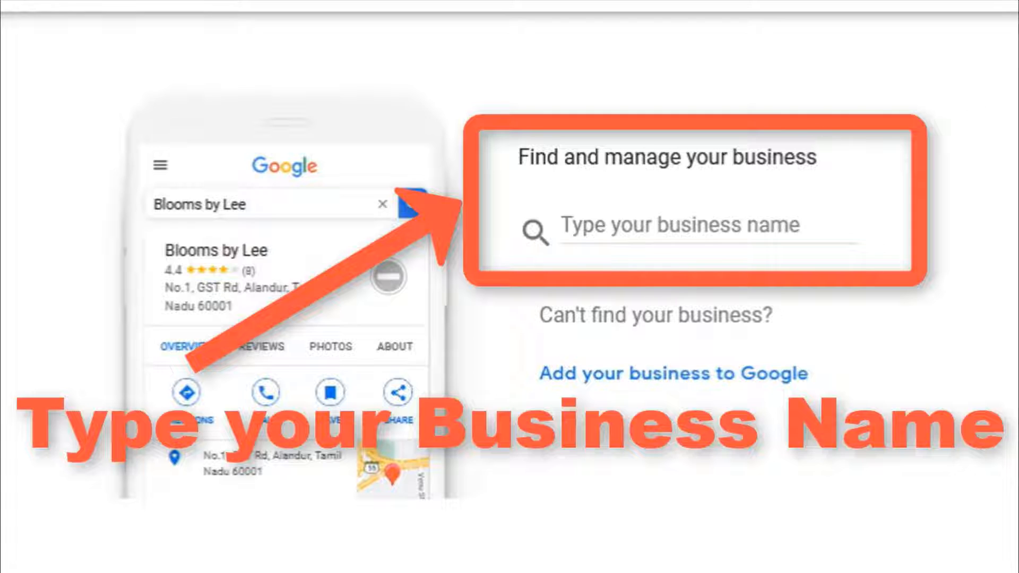
- Paste 'Child Safe Protection Project' into the business search and create a business with that name
left_click(688, 219)
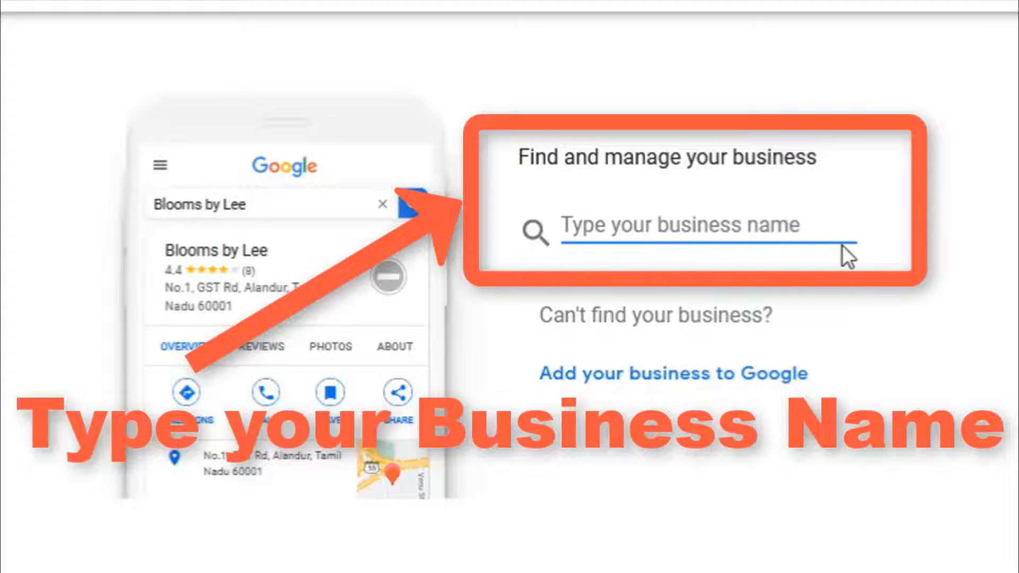
type("Child Safe Protection Project")
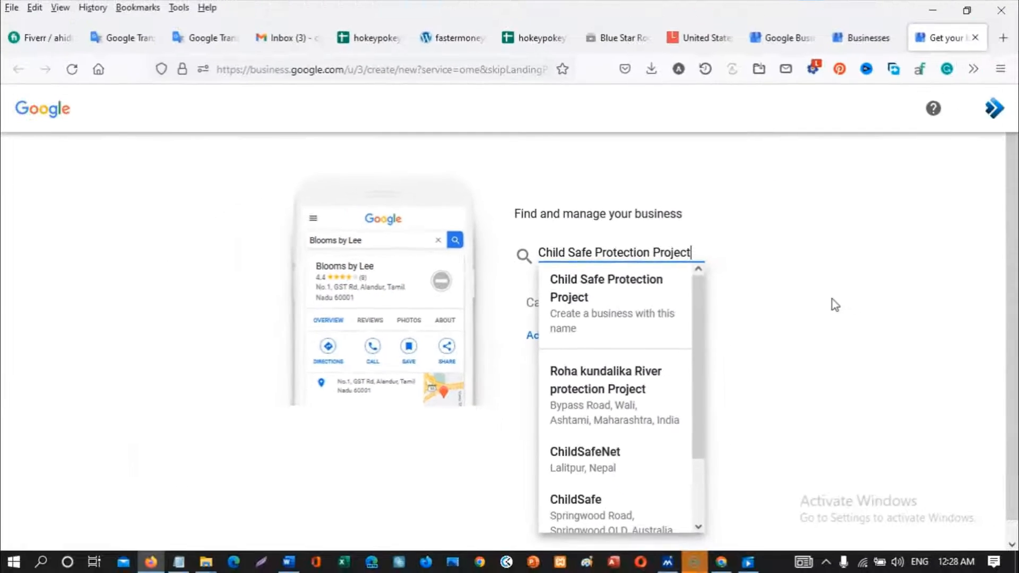
scroll(646, 374, "down", 1)
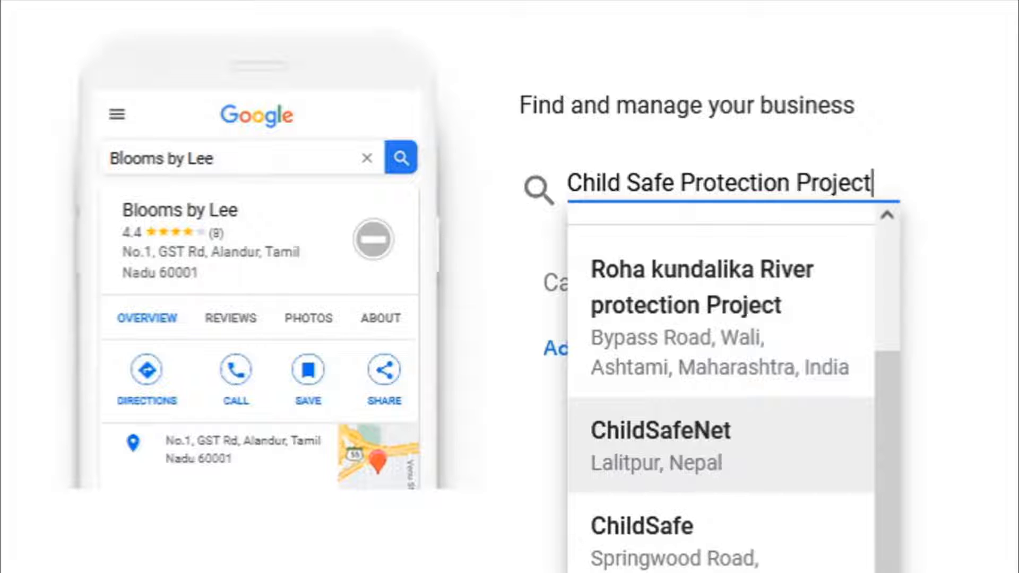
scroll(751, 352, "up", 1)
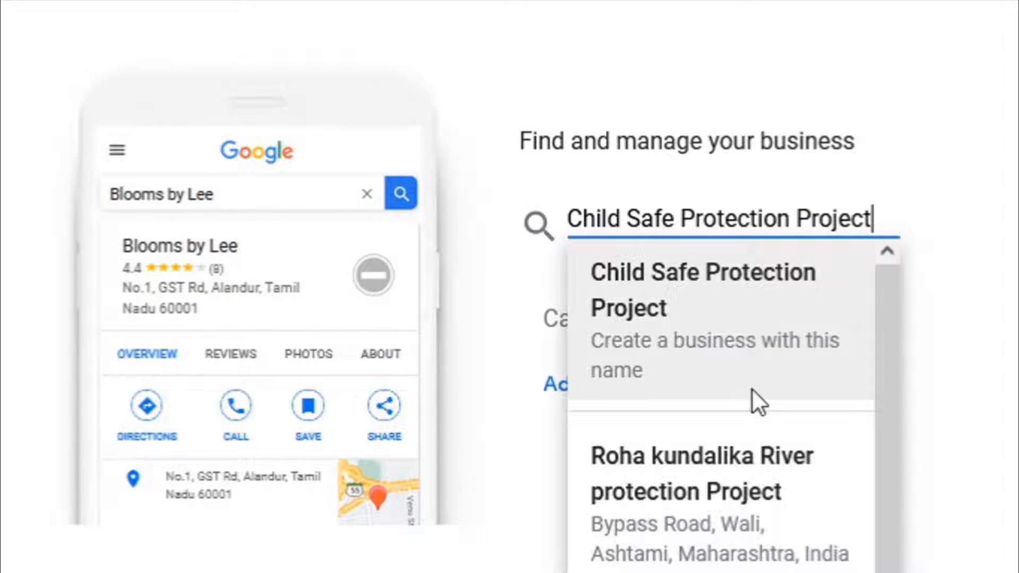
left_click(712, 294)
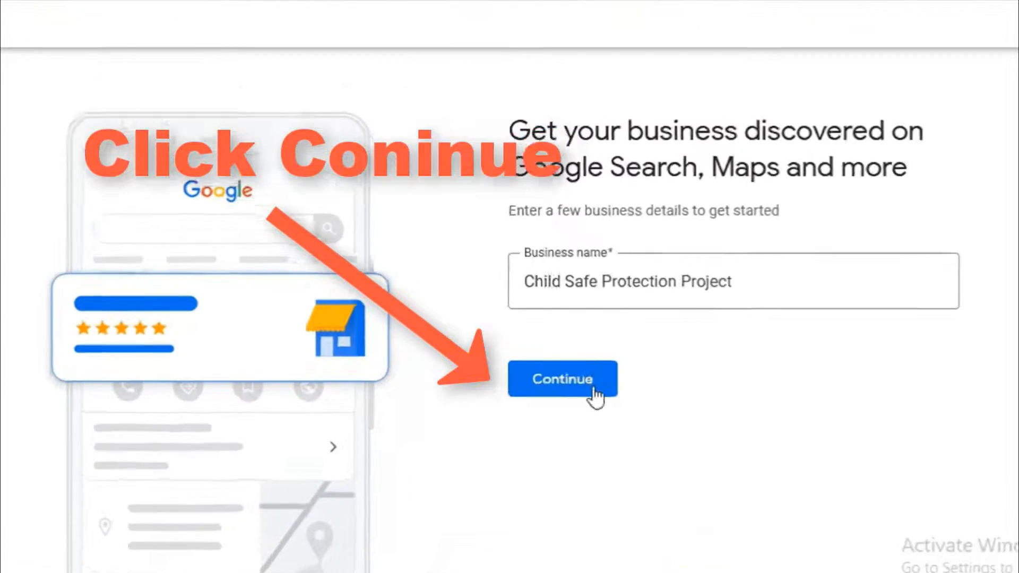
- Confirm the name and mark the business as service business, online retail and local store
left_click(572, 400)
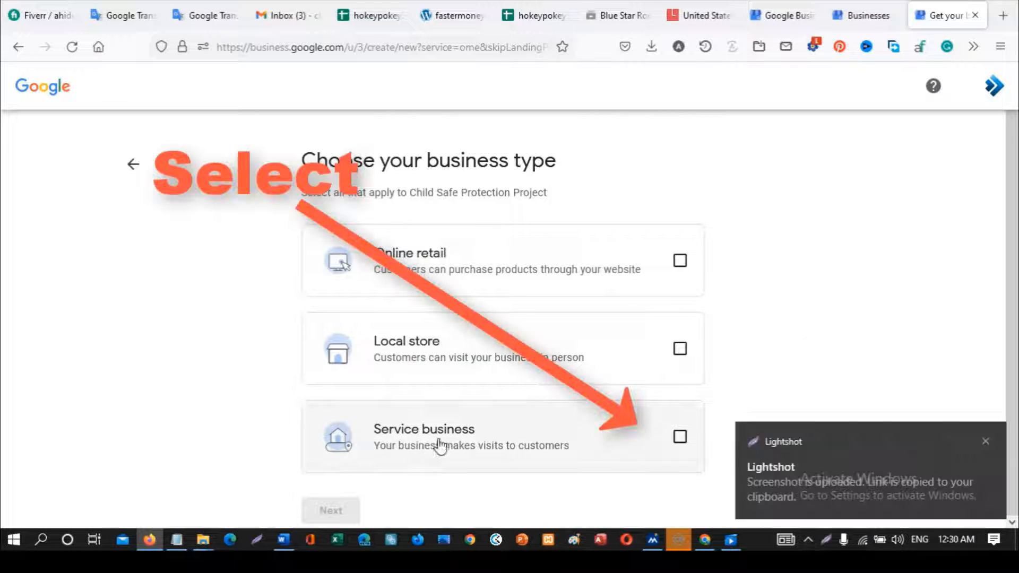
left_click(679, 436)
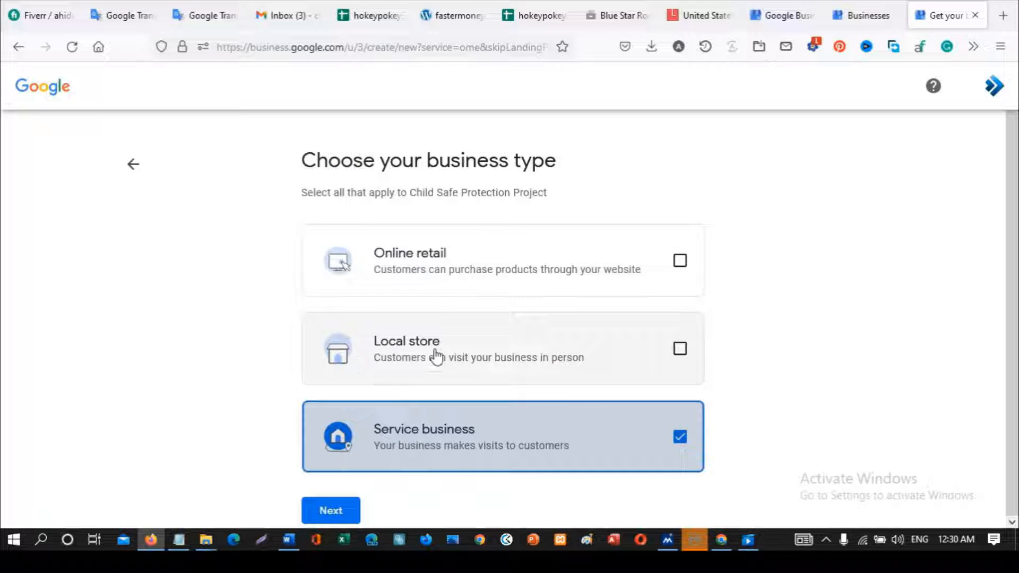
left_click(679, 261)
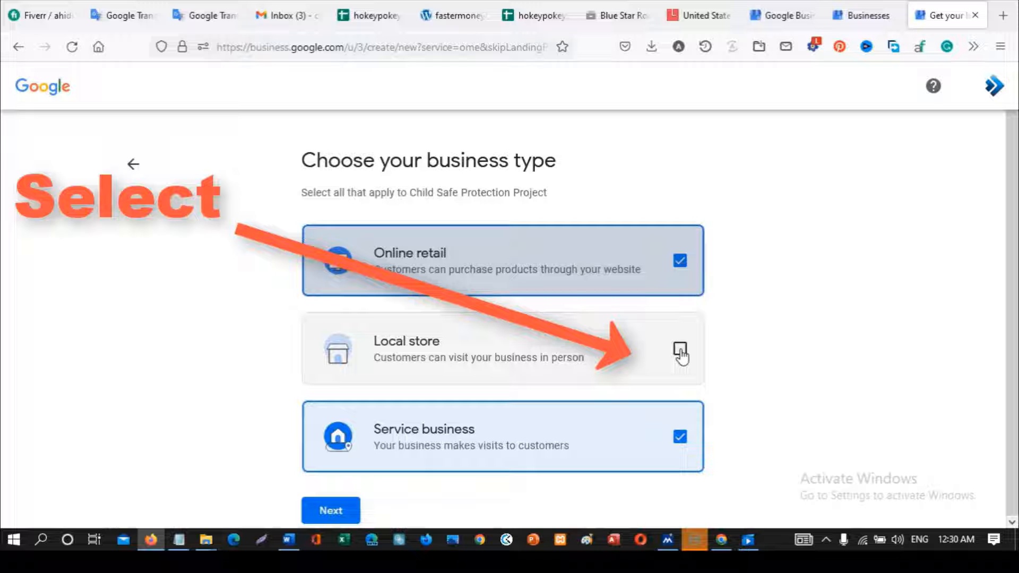
left_click(681, 350)
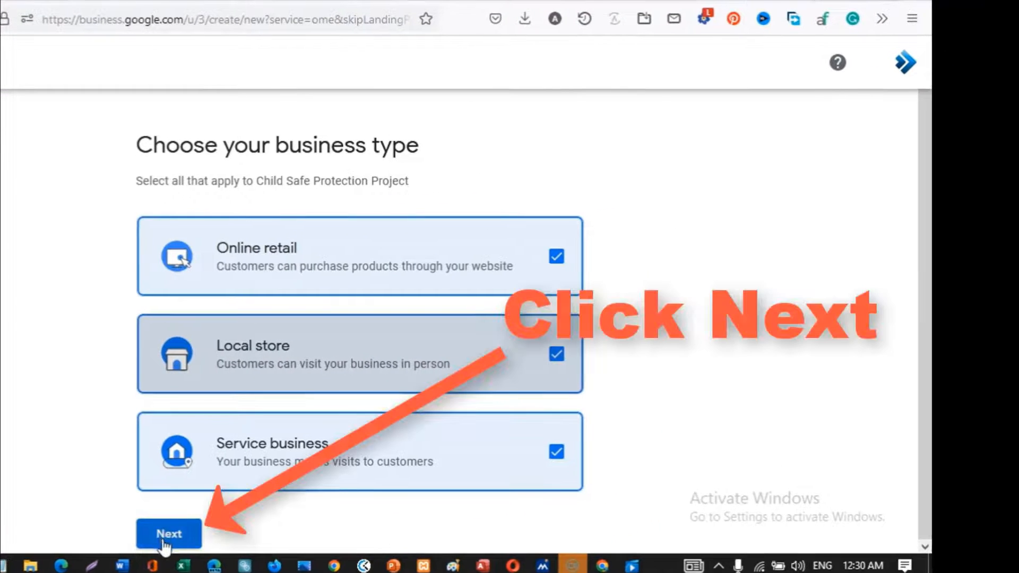
left_click(171, 533)
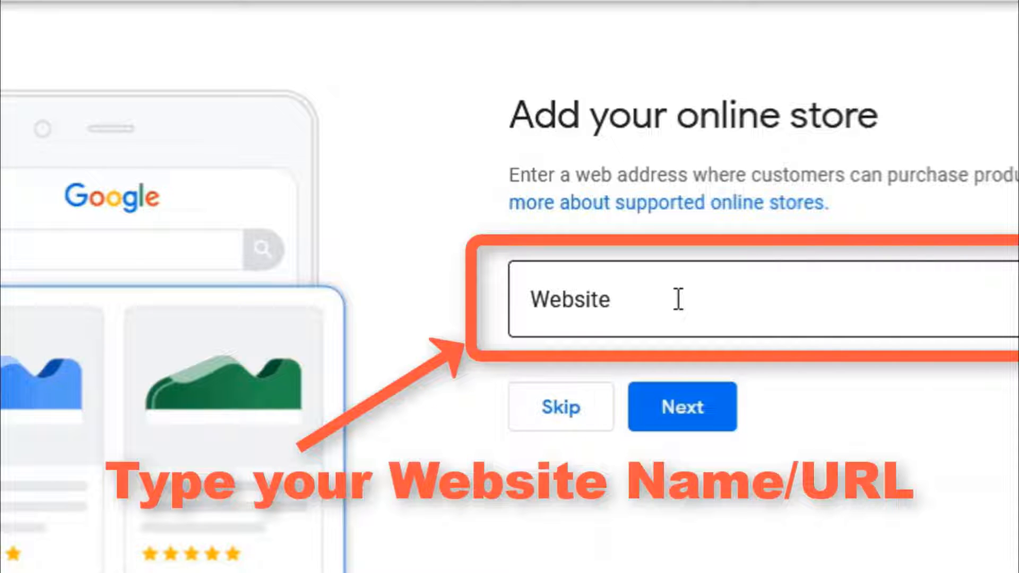
left_click(678, 299)
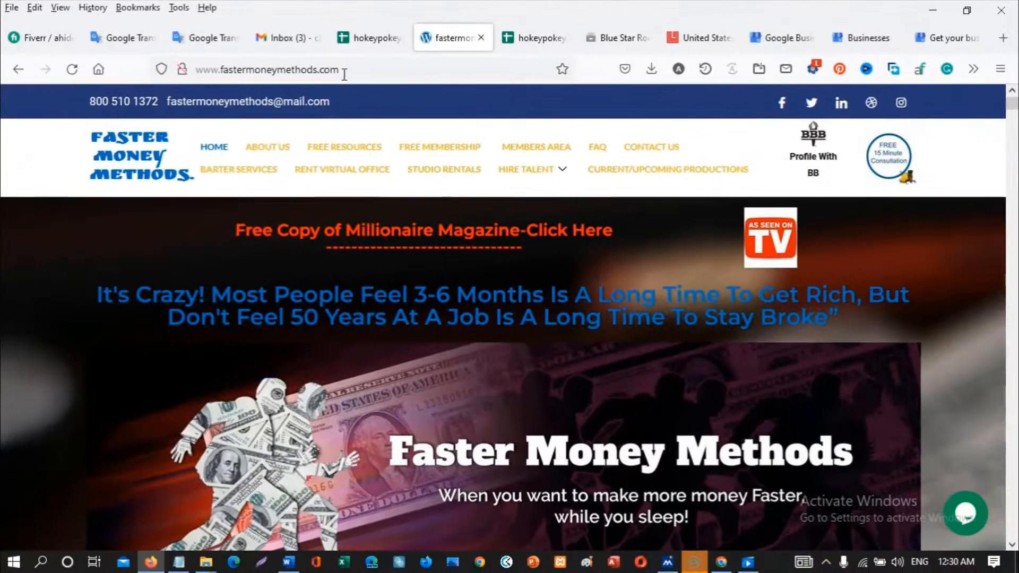
left_click_drag(347, 70, 194, 70)
key("ctrl+c")
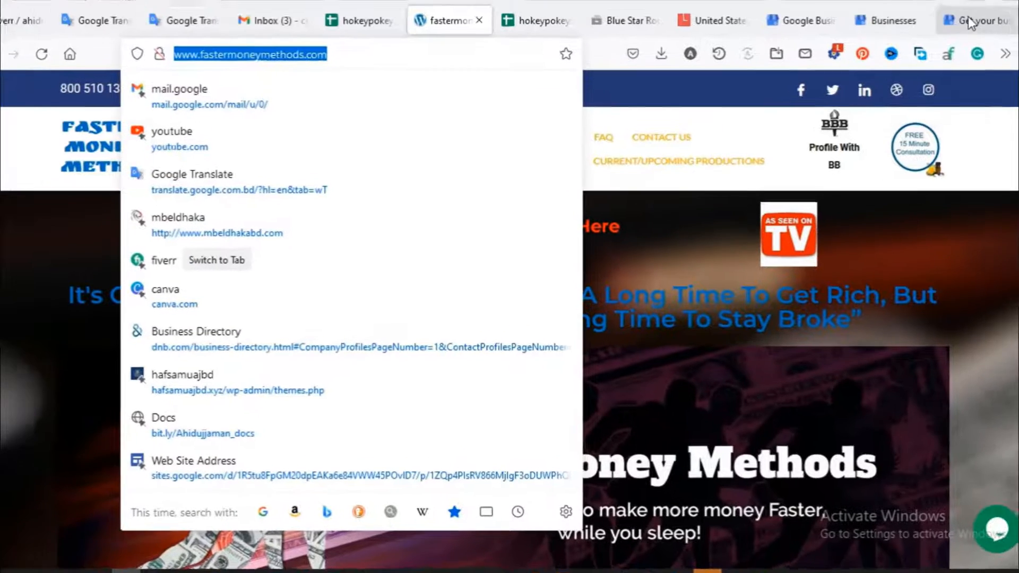
left_click(967, 21)
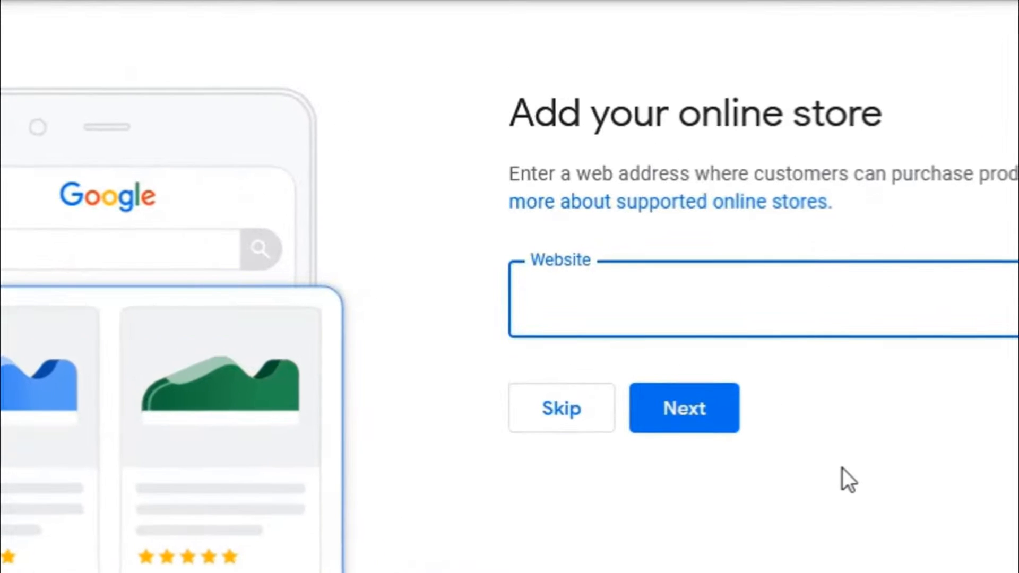
key("ctrl+v")
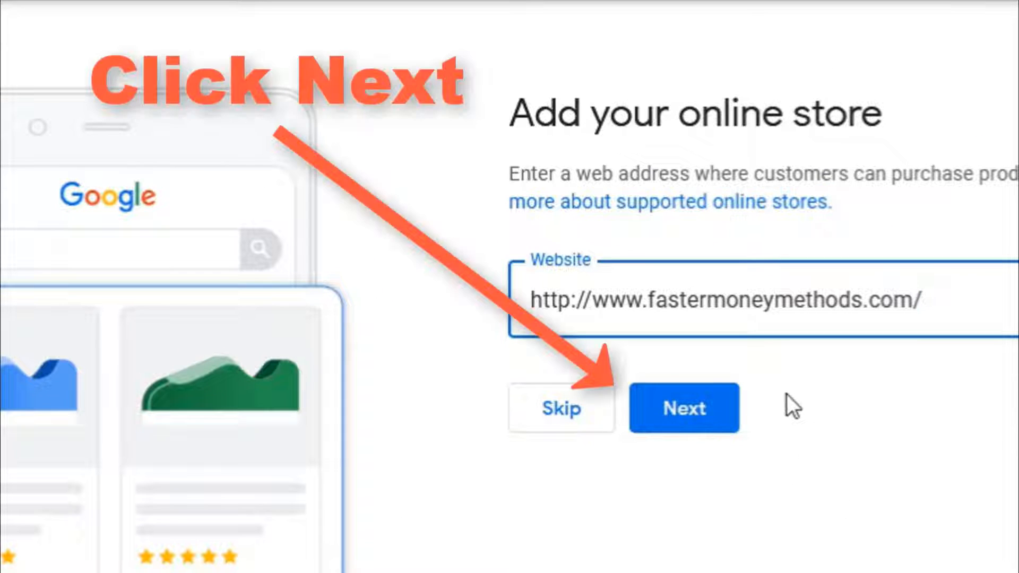
left_click(685, 419)
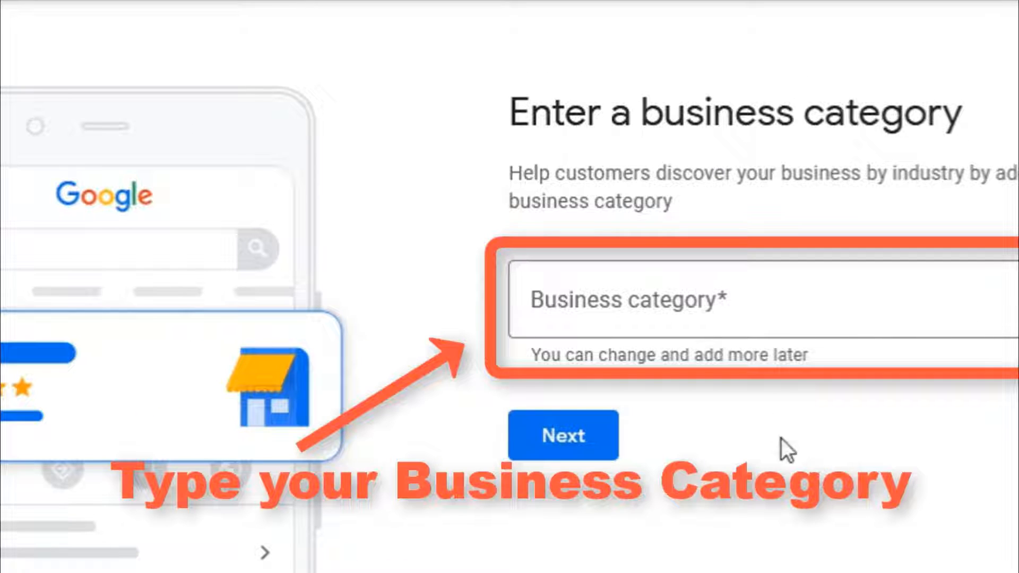
- Enter 'Child' in the business category field, trimming away the pasted business name
left_click(794, 305)
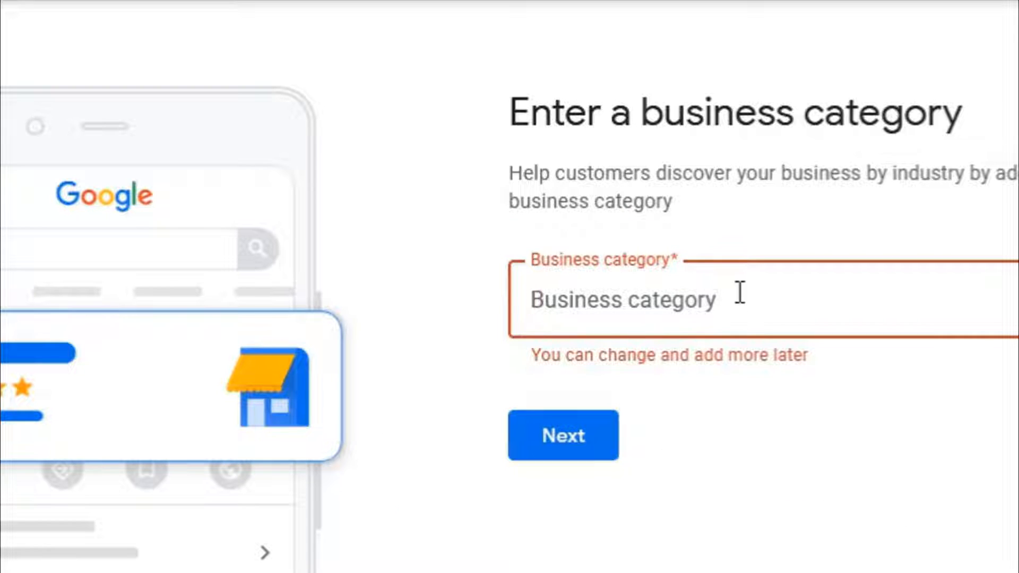
type("Child Safe Protection Project")
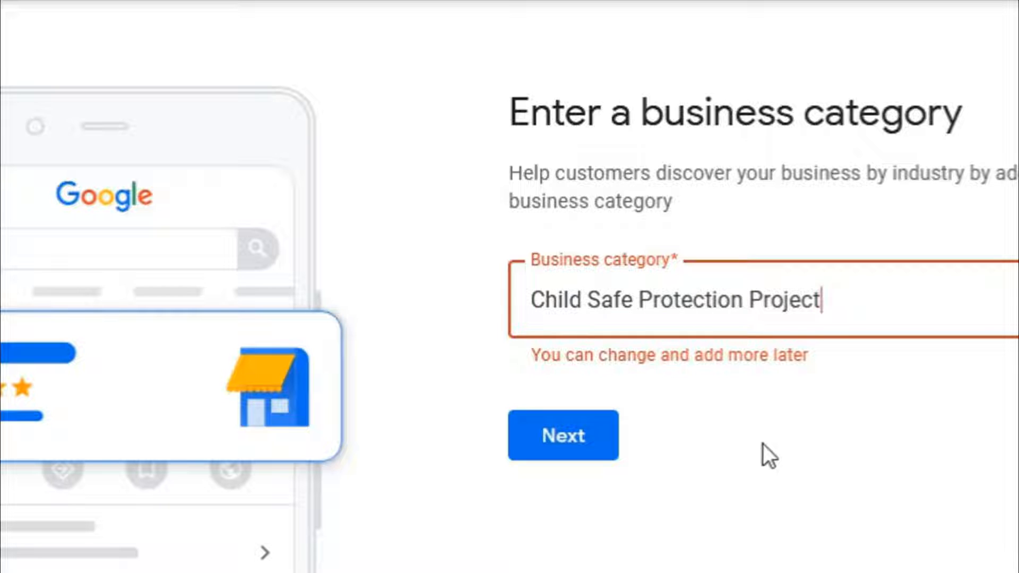
left_click(762, 444)
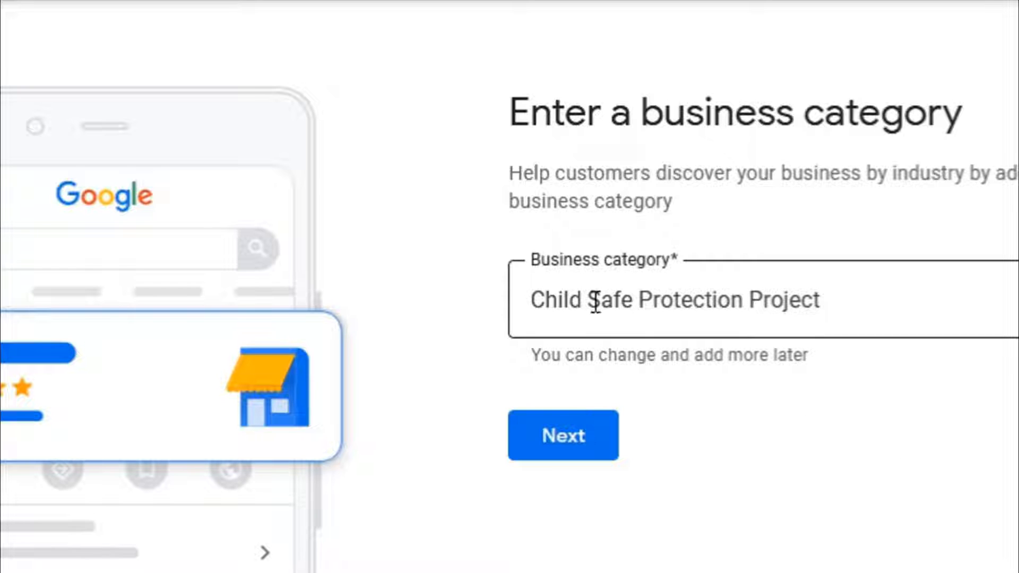
left_click_drag(595, 300, 892, 309)
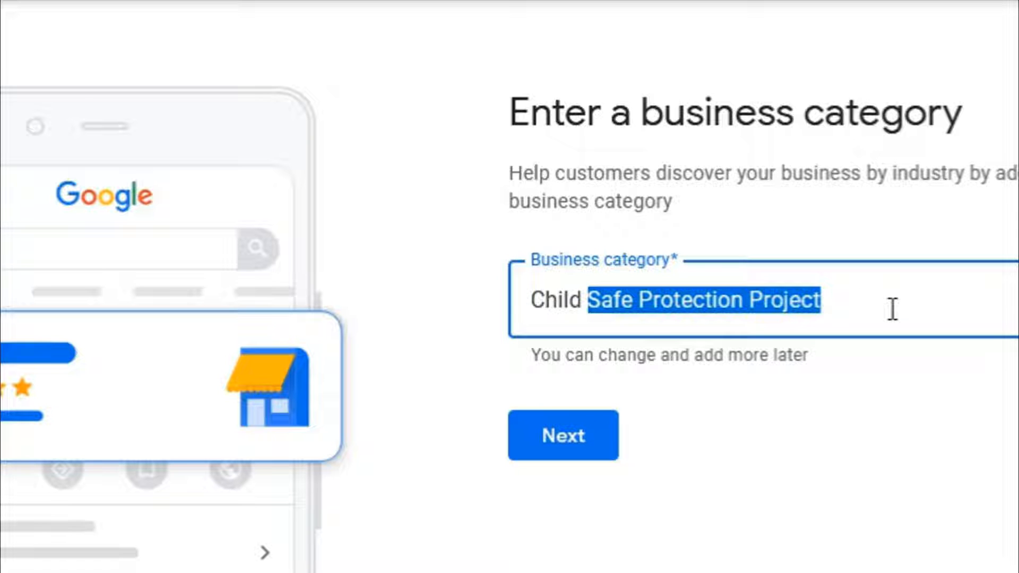
key("BackSpace")
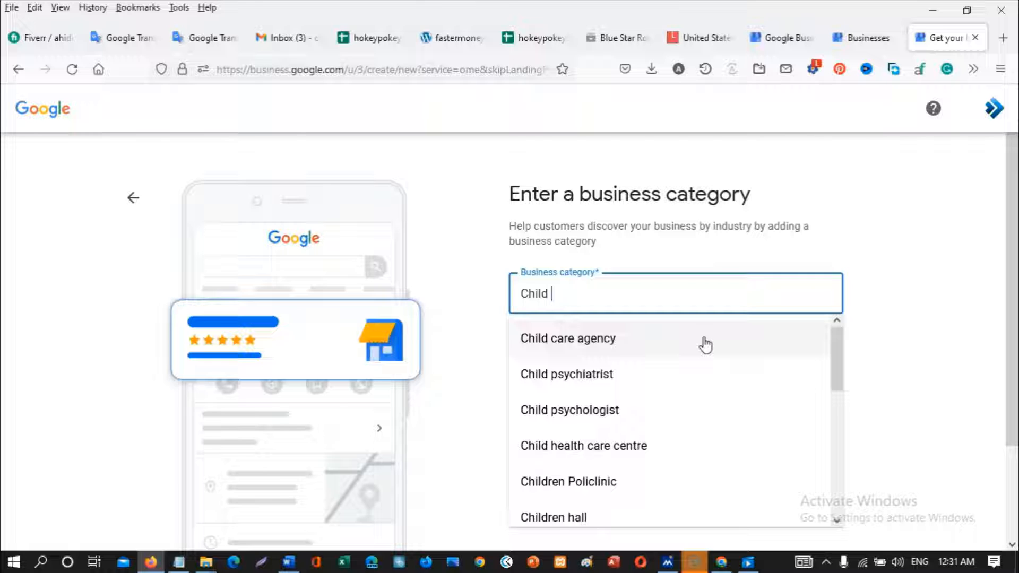
key("BackSpace")
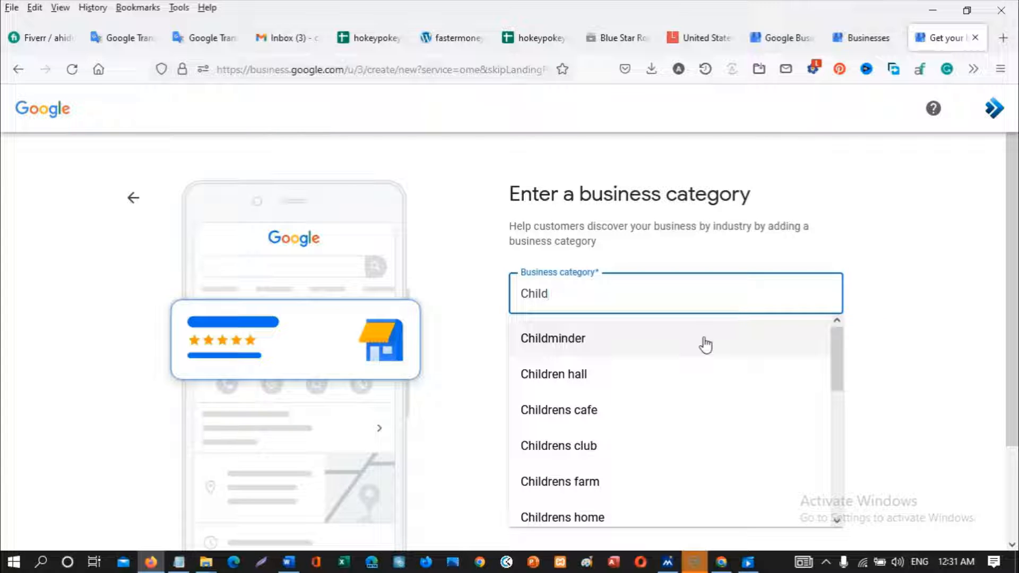
- Choose 'Child care agency' from the category suggestions and continue
scroll(689, 366, "down", 3)
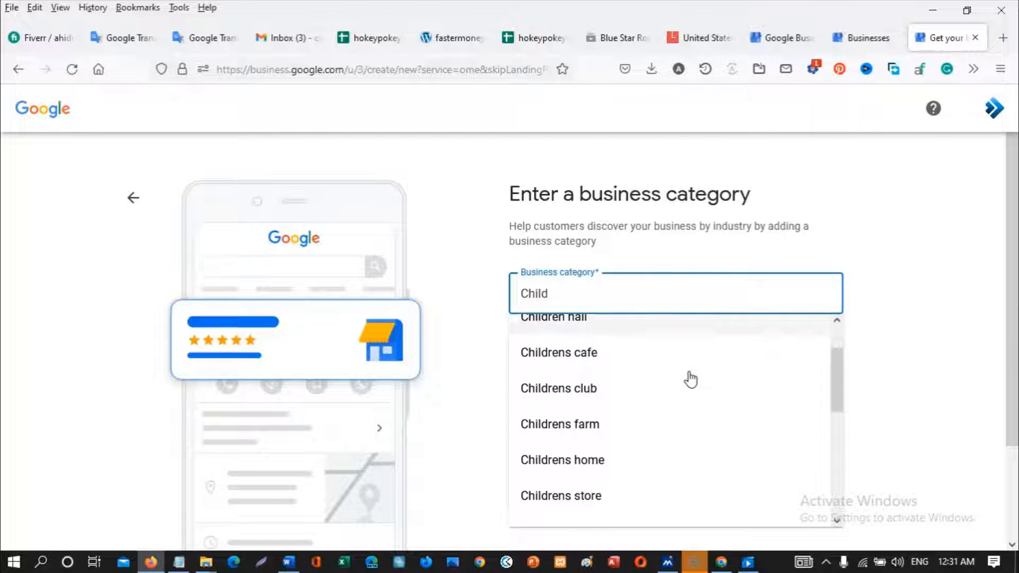
scroll(690, 379, "up", 3)
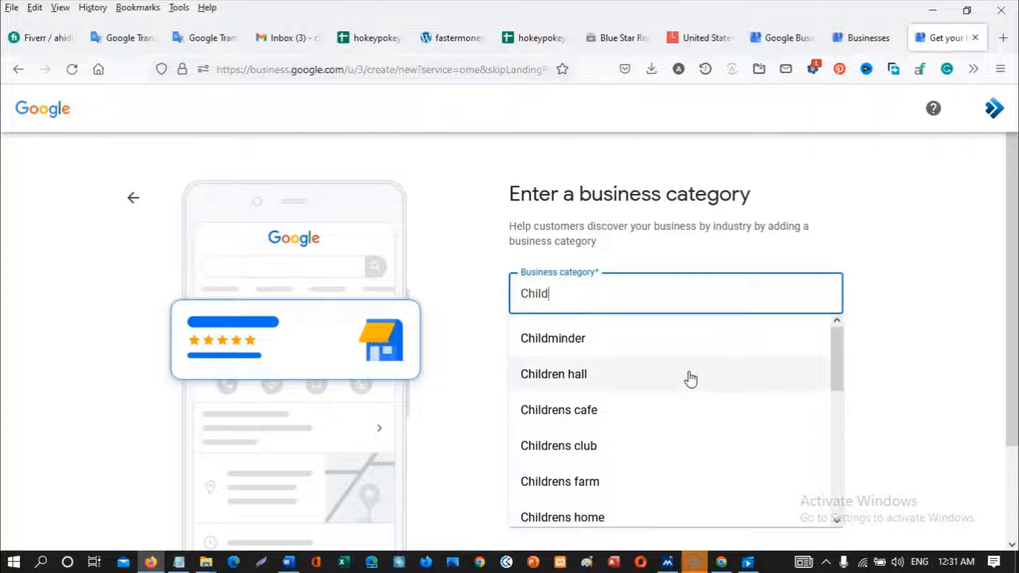
scroll(690, 379, "down", 3)
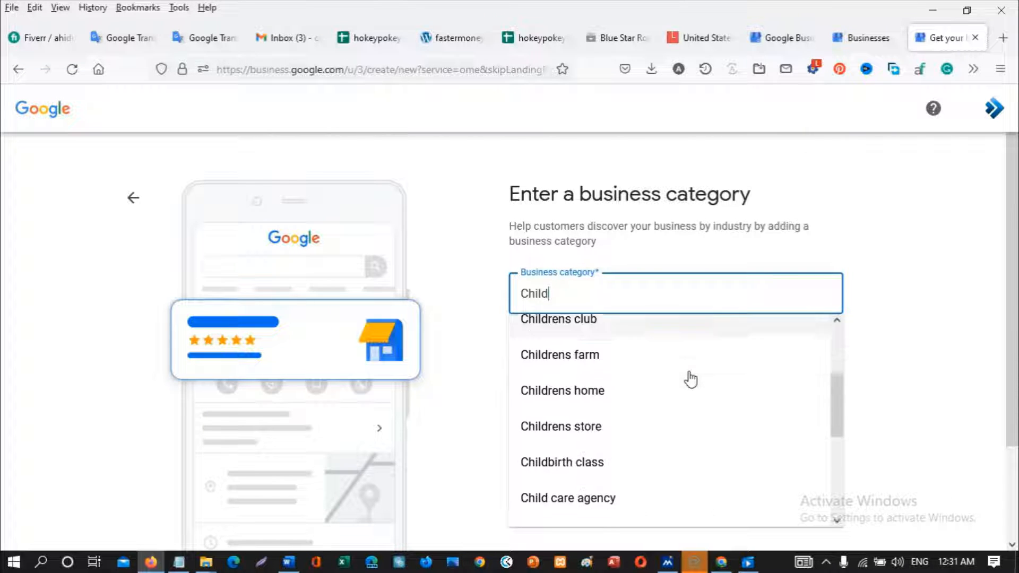
scroll(690, 379, "up", 2)
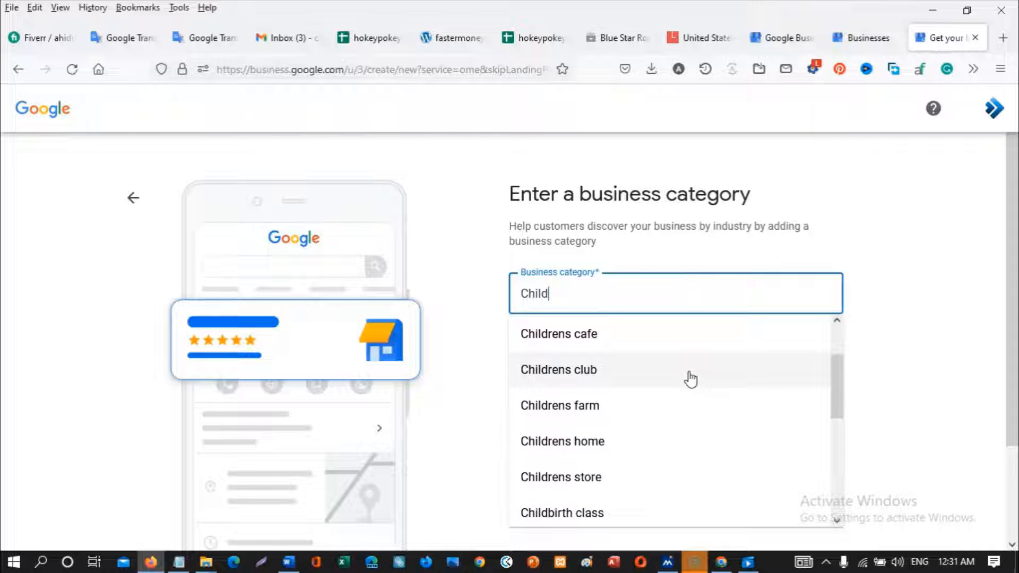
scroll(690, 379, "down", 2)
scroll(691, 379, "down", 3)
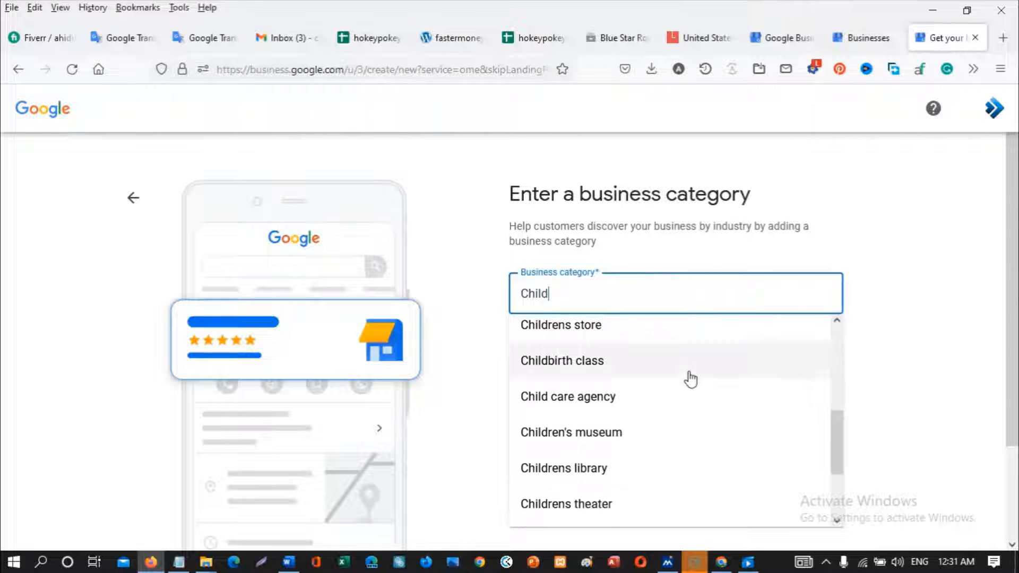
scroll(690, 379, "down", 3)
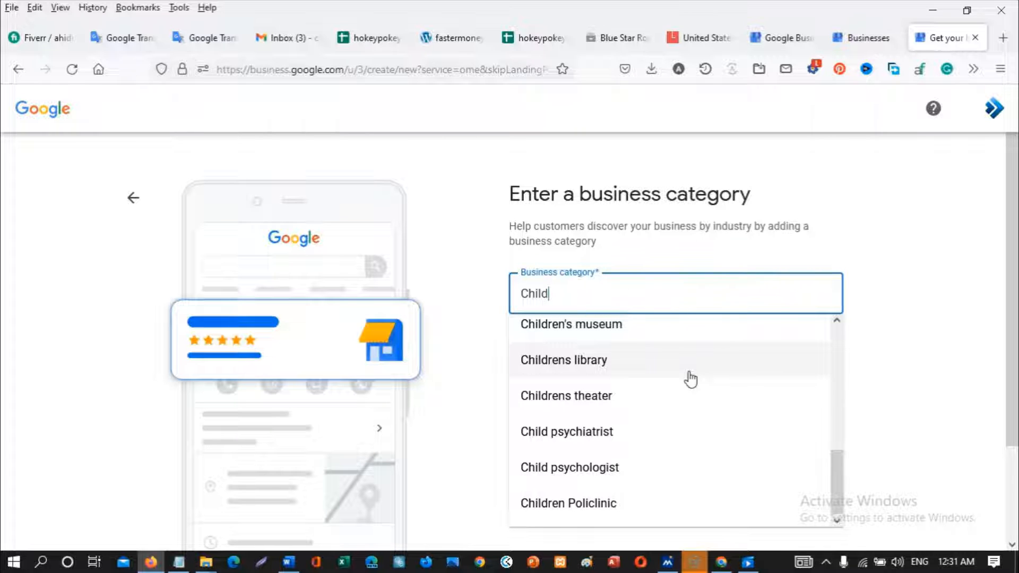
scroll(691, 379, "down", 2)
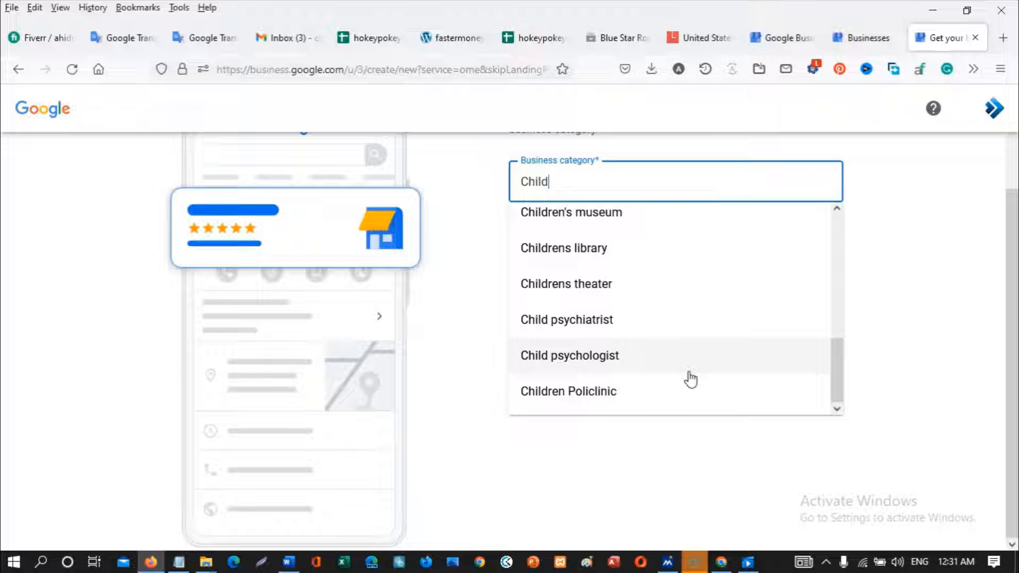
scroll(690, 379, "up", 2)
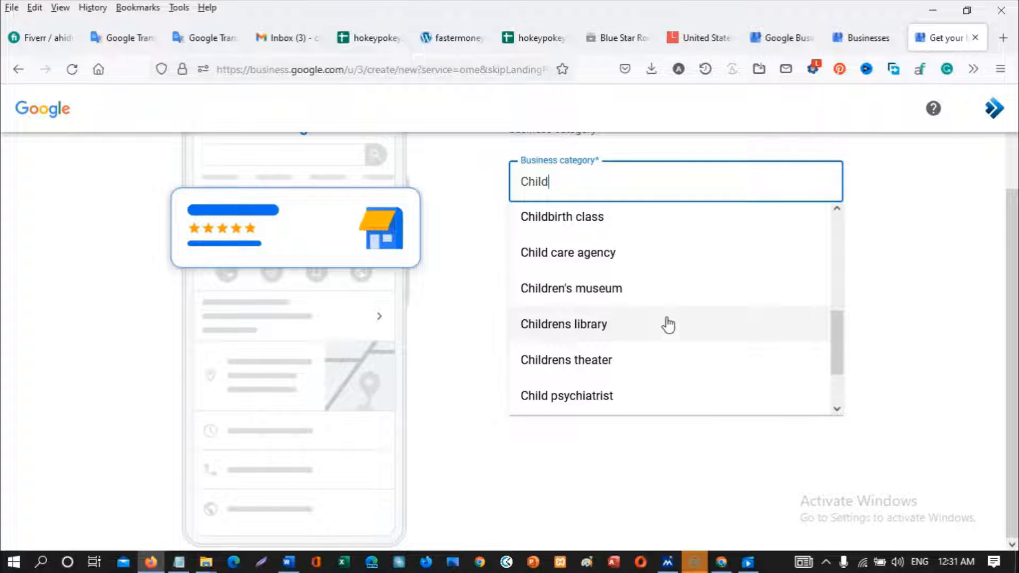
scroll(666, 326, "up", 2)
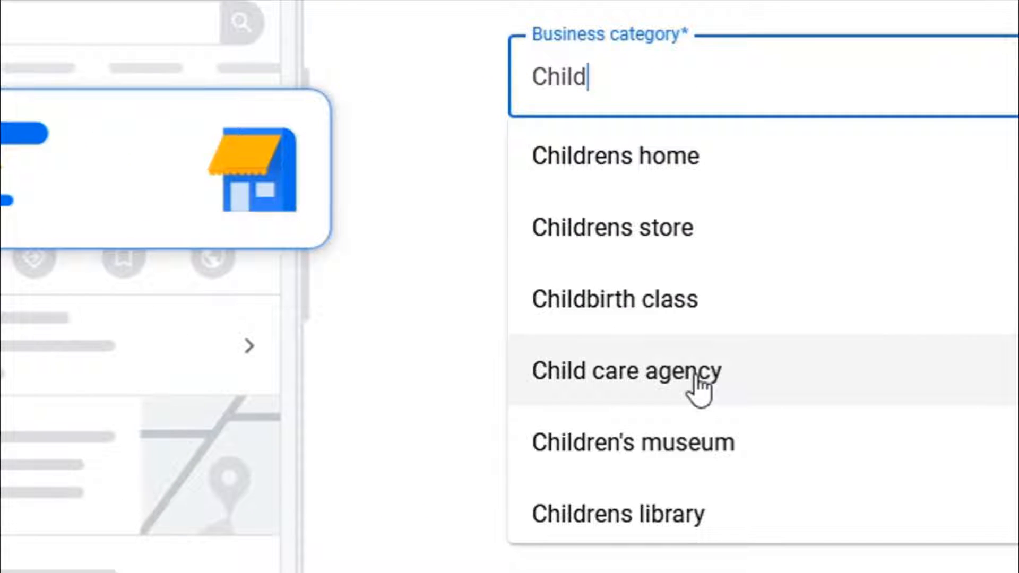
left_click(698, 390)
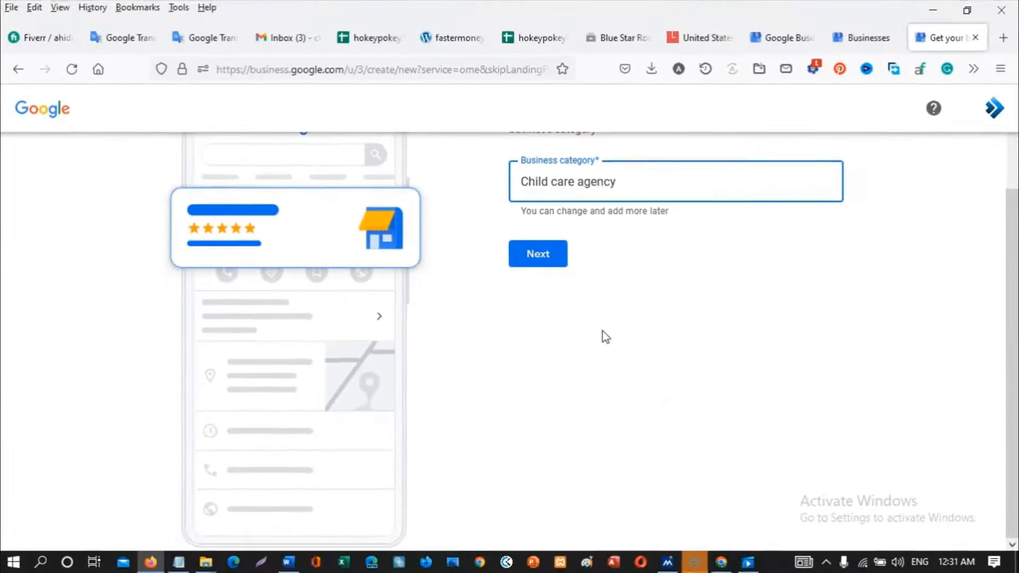
scroll(660, 342, "up", 3)
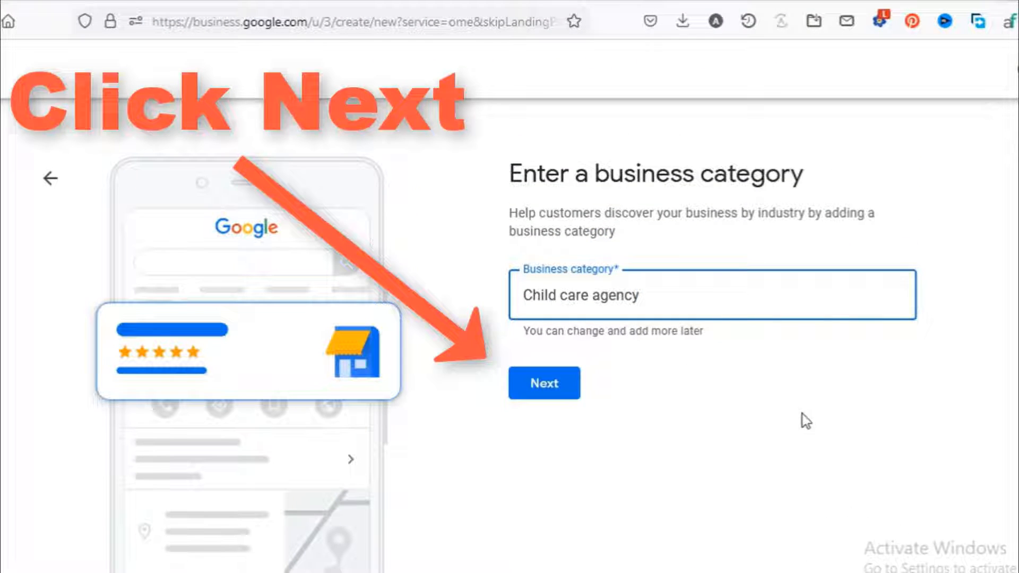
left_click(535, 386)
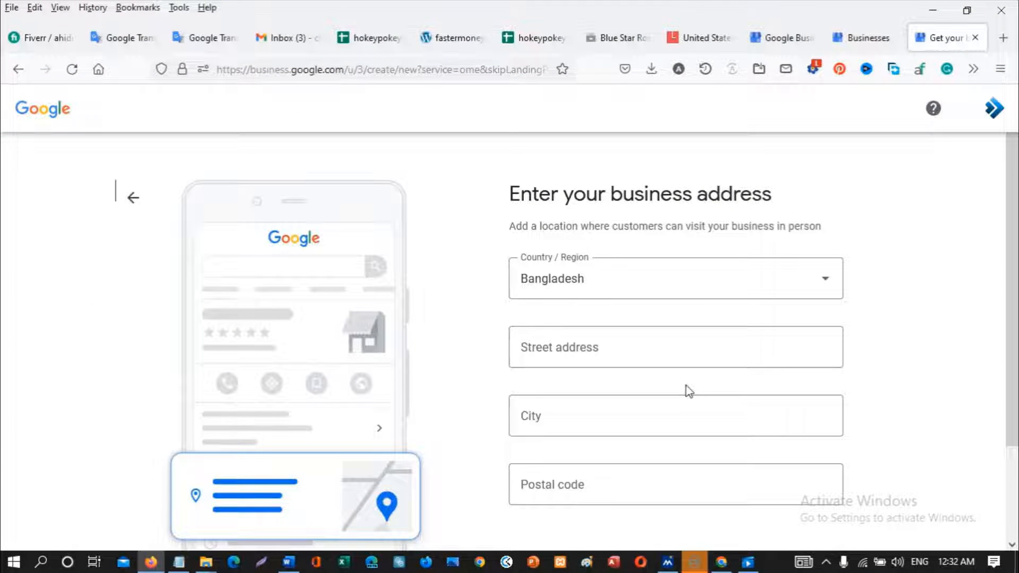
- Change the address Country / Region from Bangladesh to United States
left_click(824, 279)
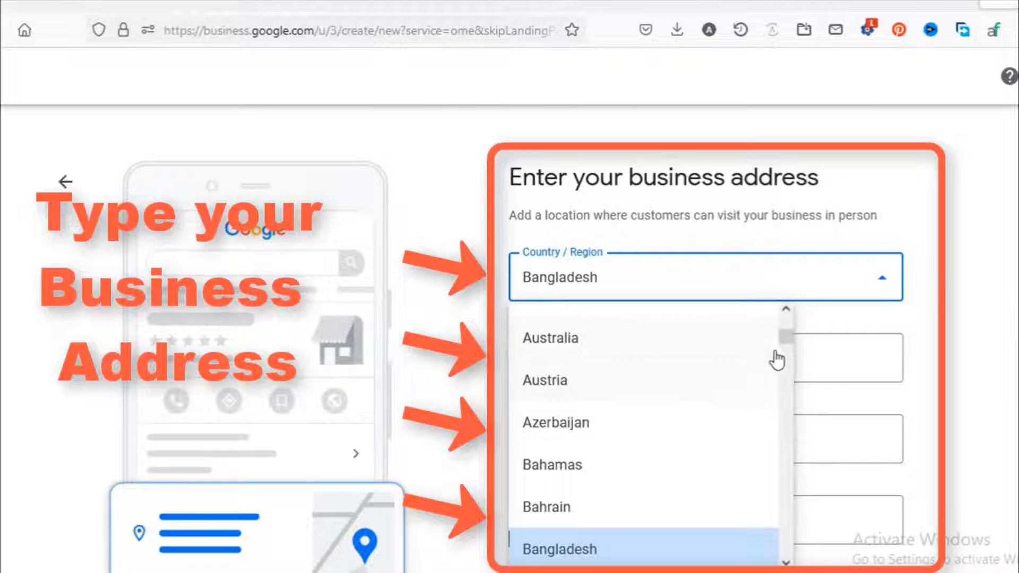
left_click_drag(787, 338, 808, 465)
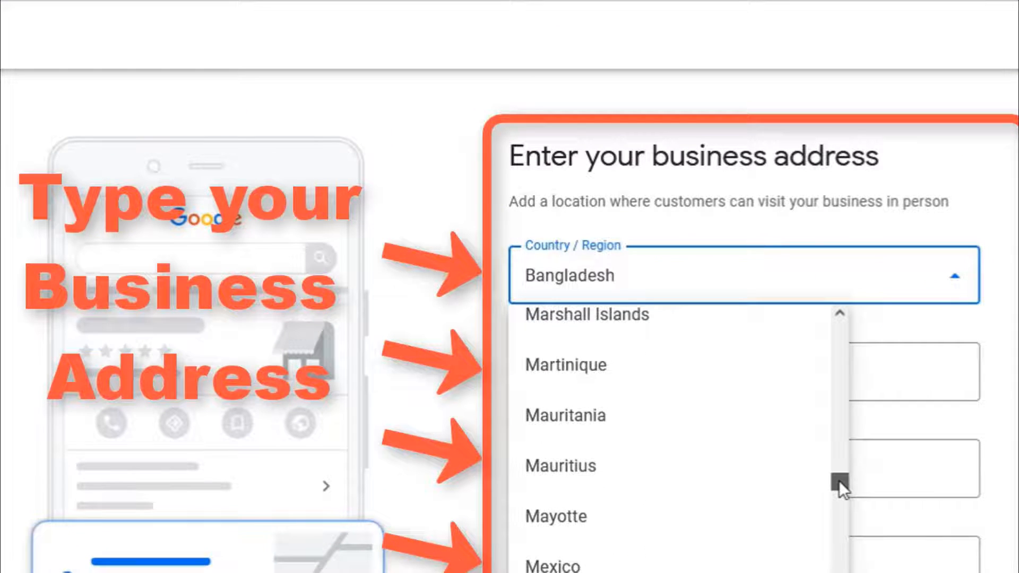
left_click_drag(839, 480, 837, 572)
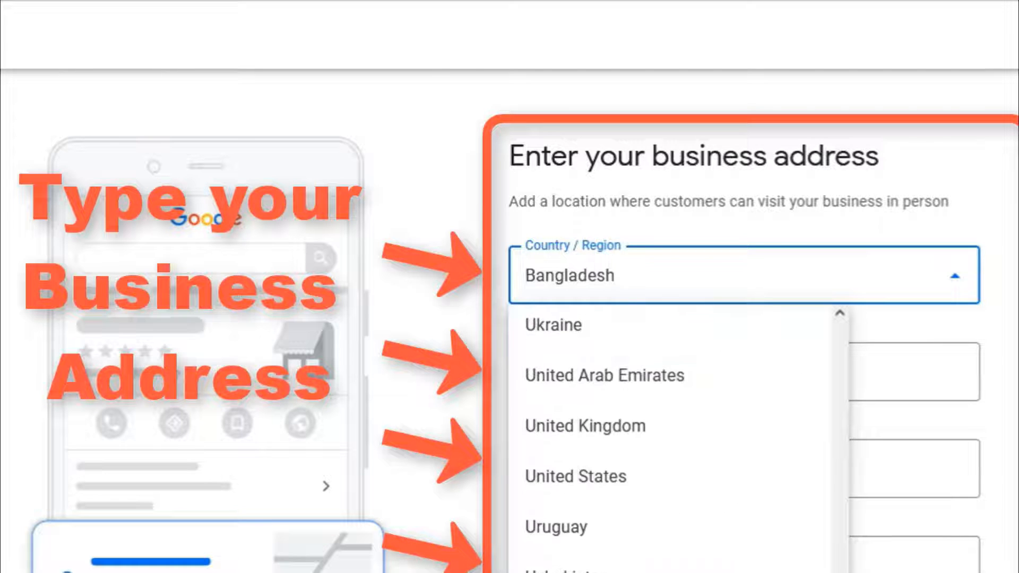
left_click(617, 477)
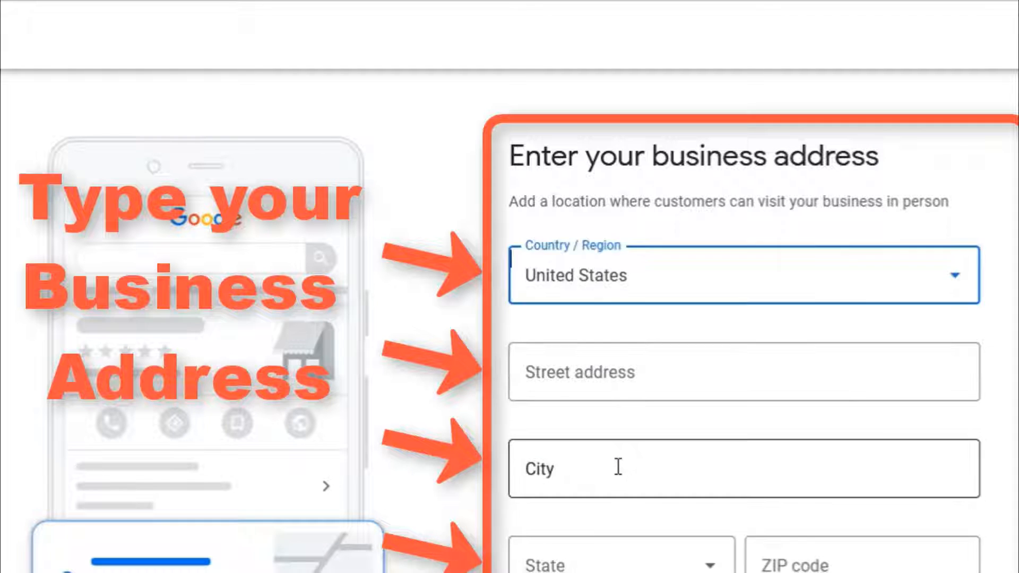
left_click(604, 378)
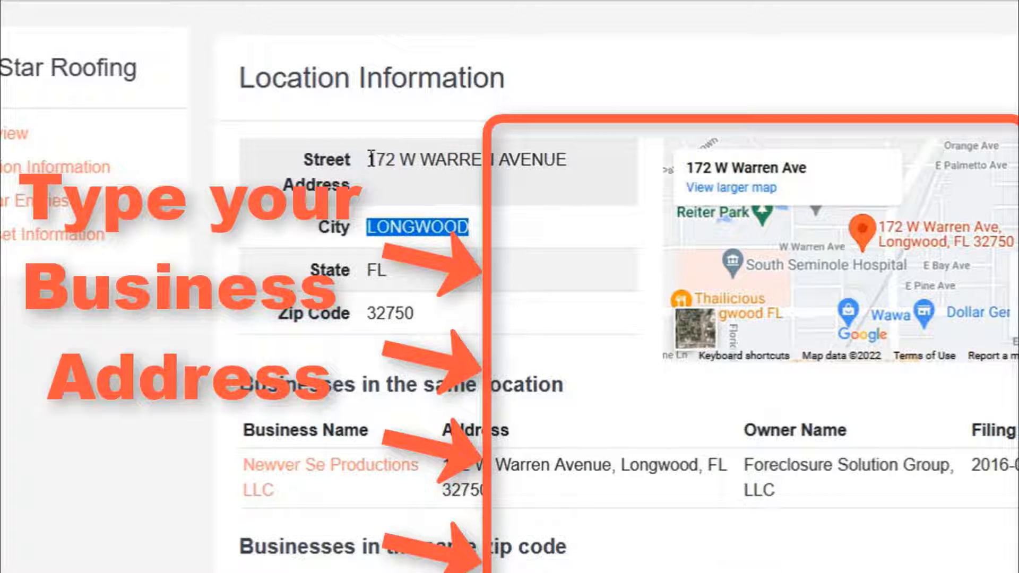
- Select the company's Street Address value in the records' Location Information
left_click_drag(370, 159, 566, 153)
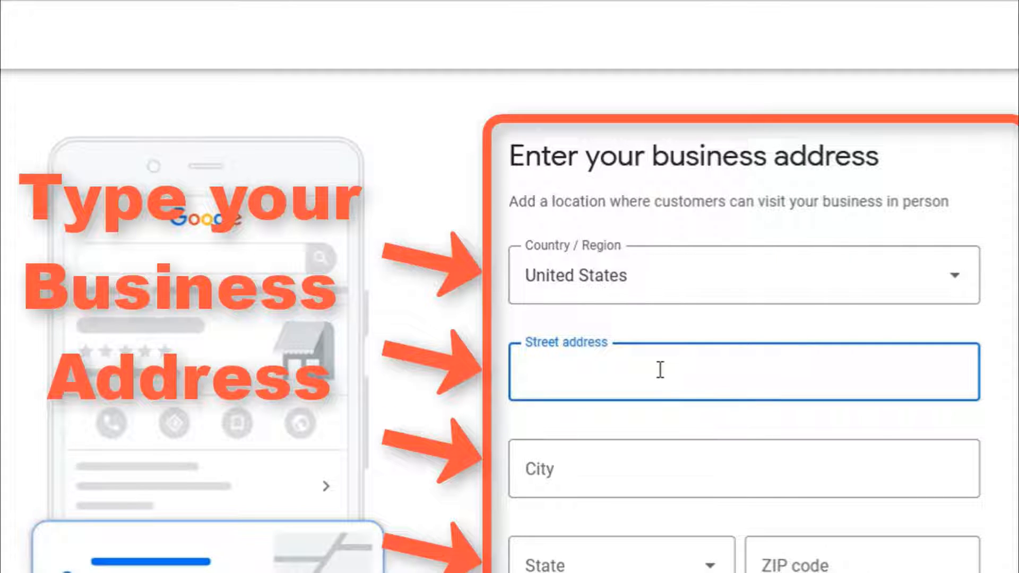
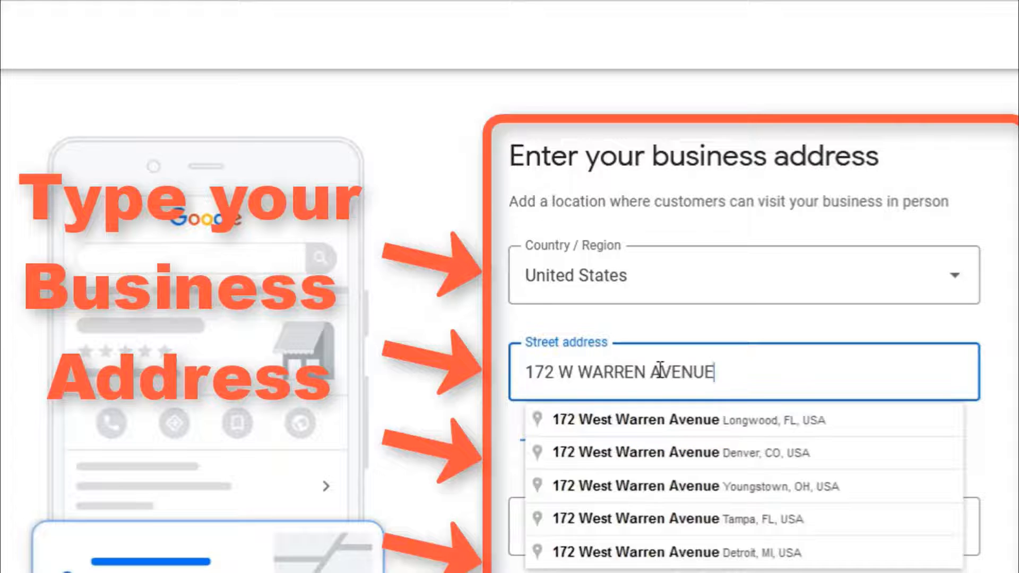
- Paste the street address, accept the Longwood, FL suggestion, and submit the address
left_click(646, 423)
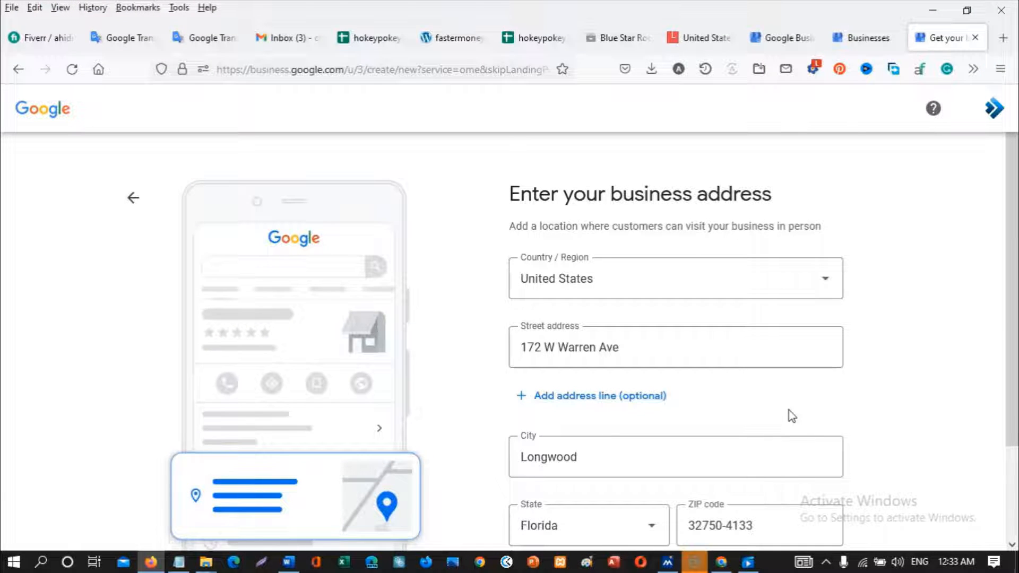
scroll(790, 416, "down", 2)
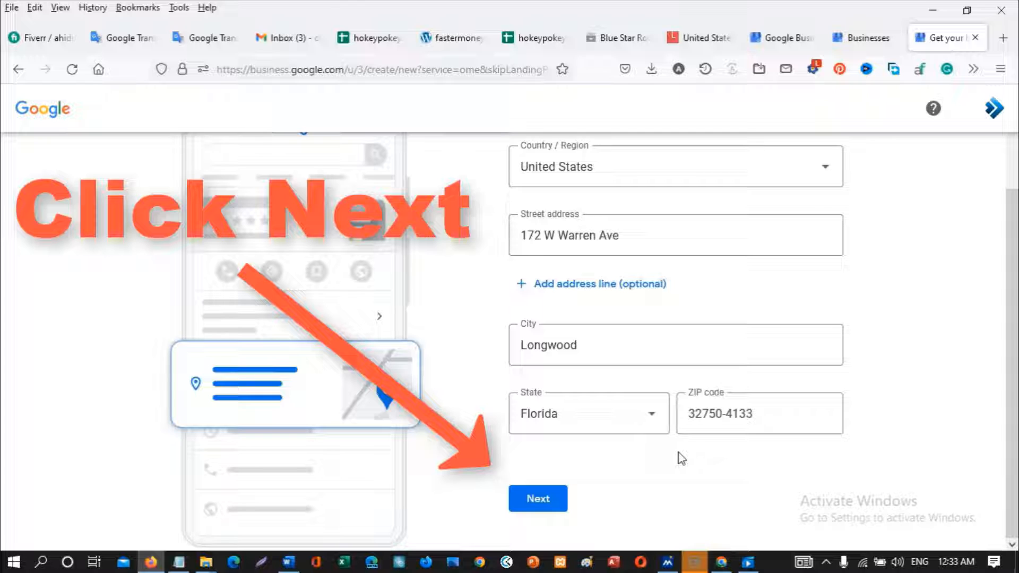
left_click(535, 507)
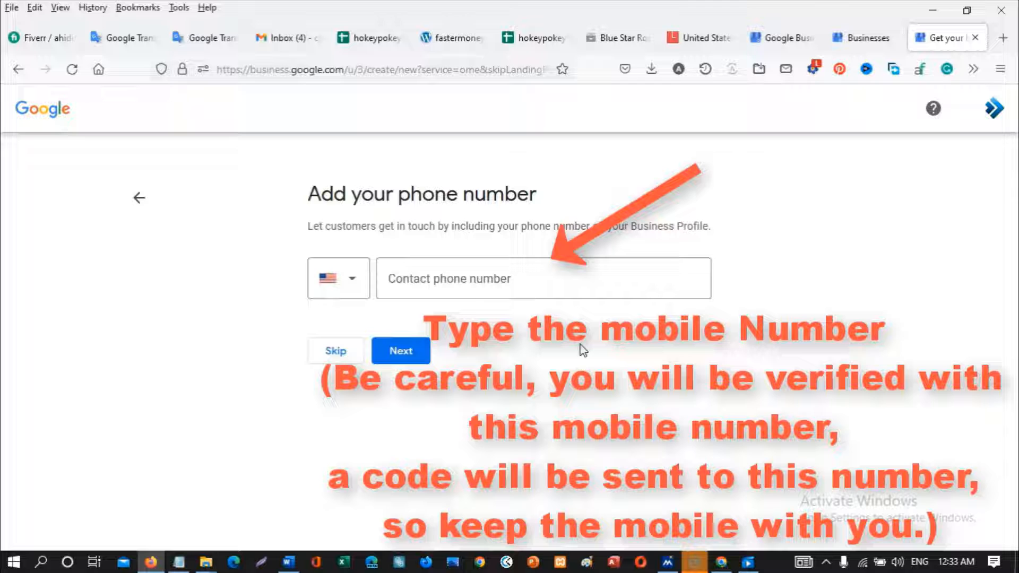
- Enter the business's contact phone number and submit it
left_click(459, 285)
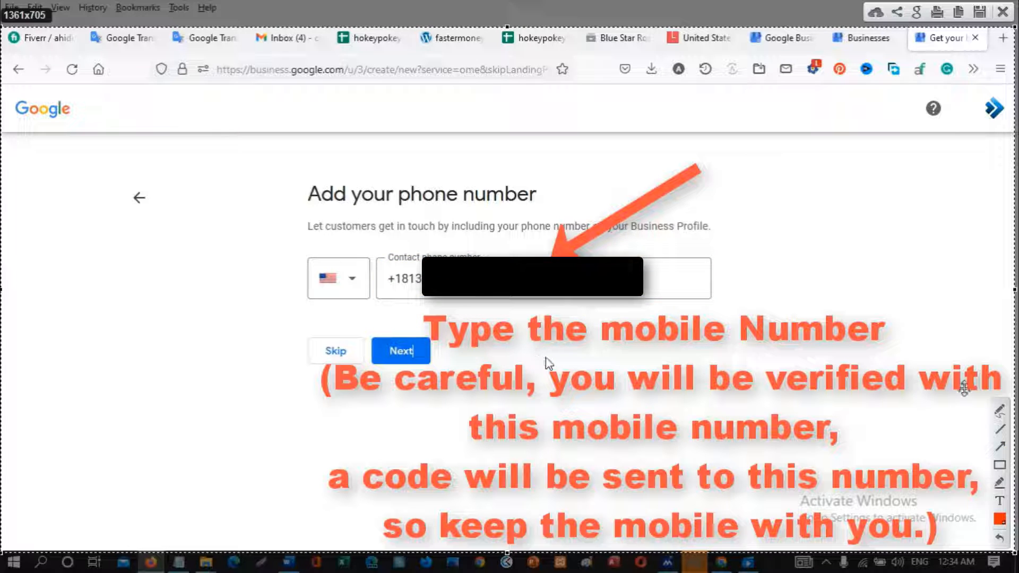
left_click(1000, 411)
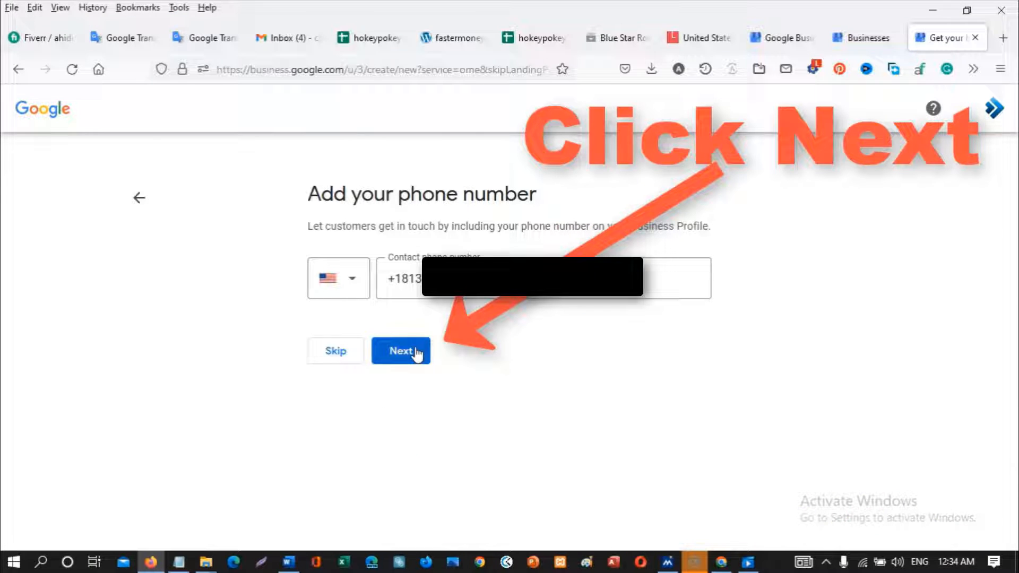
left_click(417, 352)
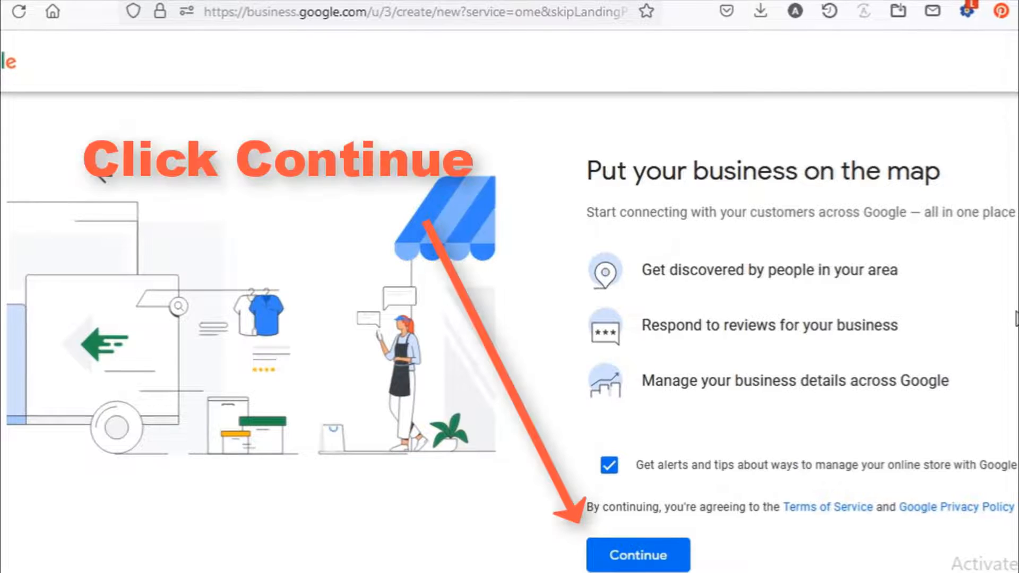
- Re-enable 'Get alerts and tips' after a stray text highlight, then continue to finish the listing
triple_click(1014, 465)
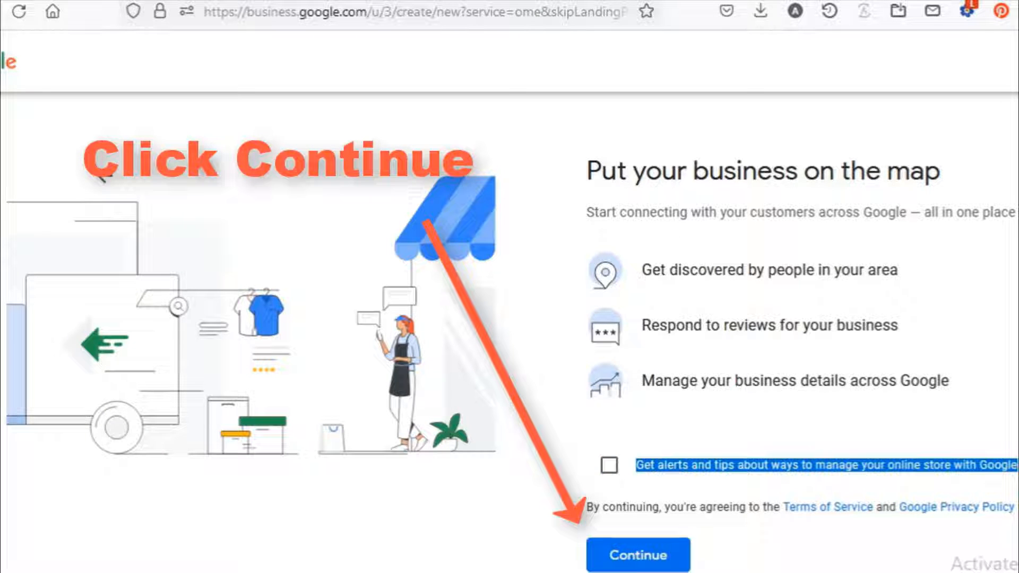
left_click(949, 381)
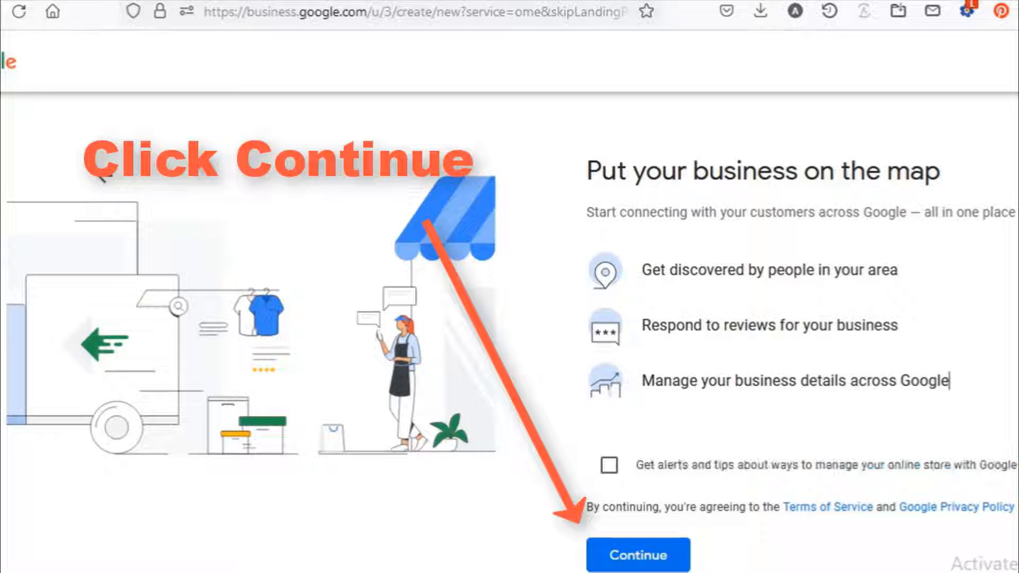
left_click(610, 467)
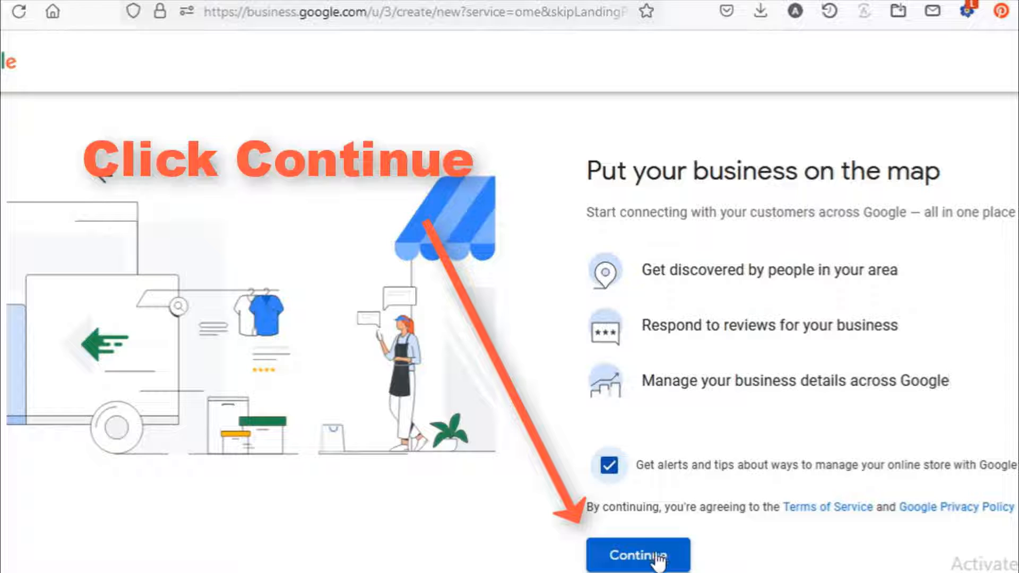
left_click(655, 556)
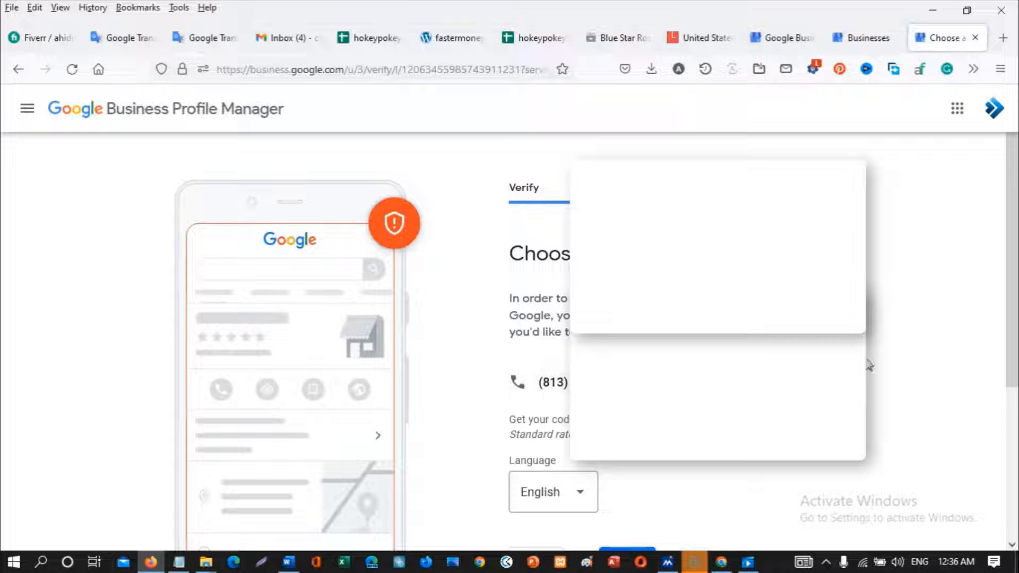
- Verify the business with the 6-digit code sent by text message and continue
scroll(870, 350, "down", 3)
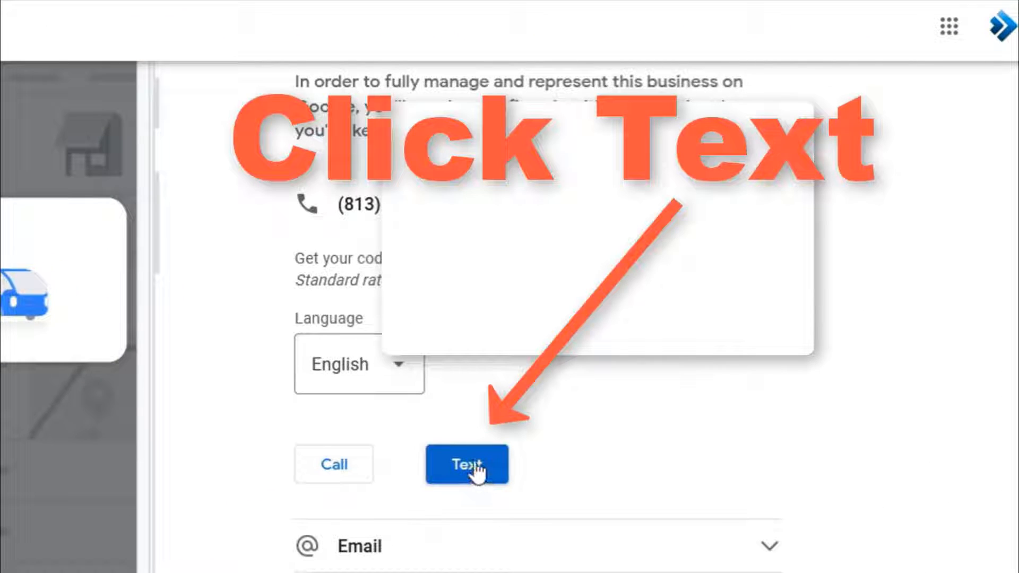
left_click(473, 467)
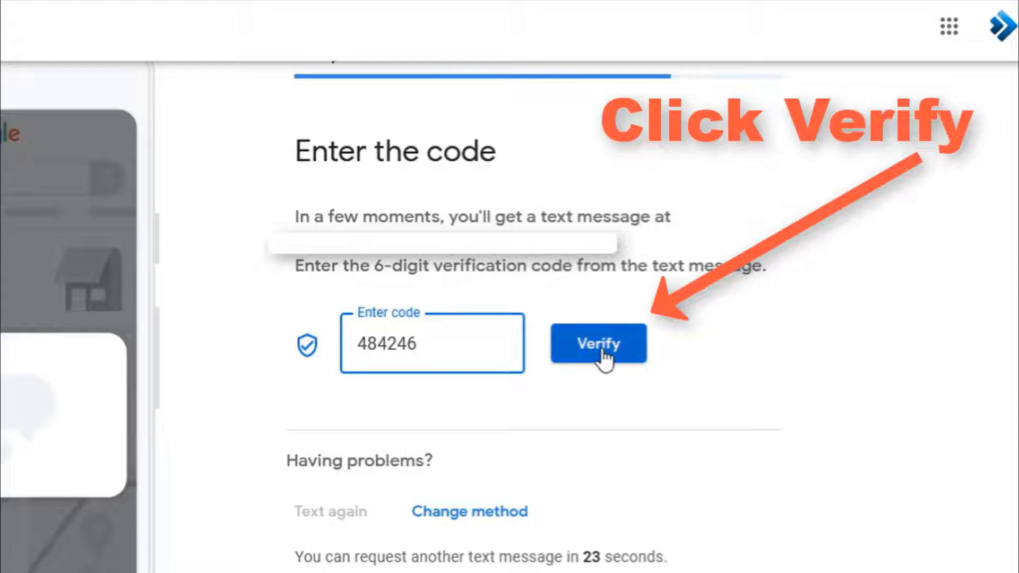
left_click(604, 359)
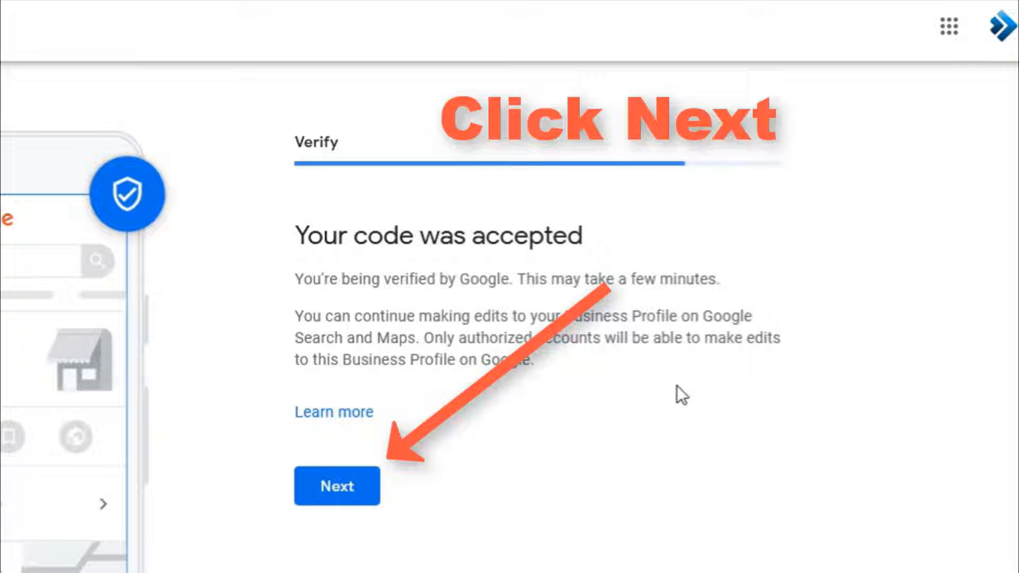
left_click(344, 496)
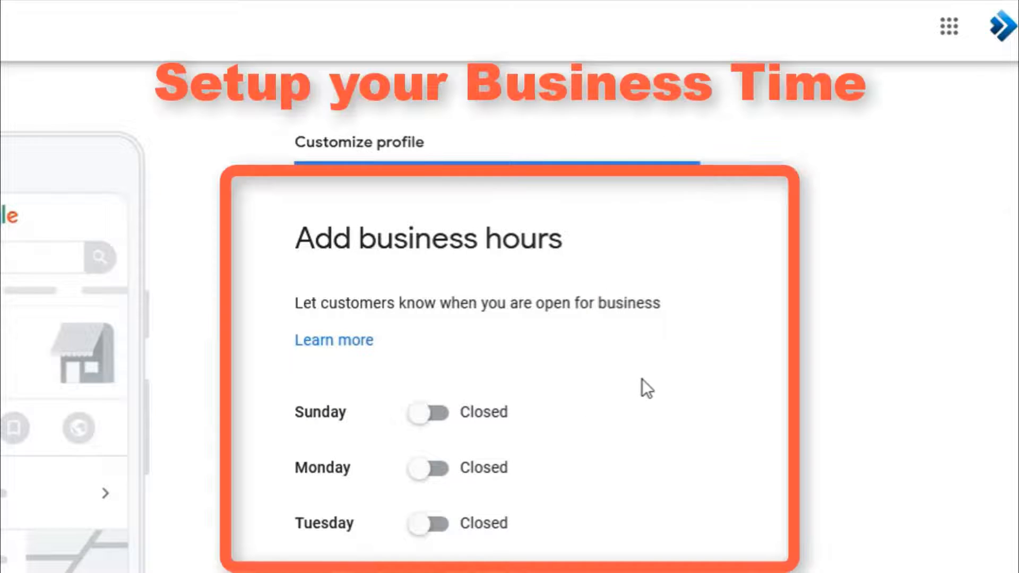
- Open Sunday 9:00 AM–5:00 PM and set Wednesday's closing time to 5:00 PM
scroll(642, 379, "down", 2)
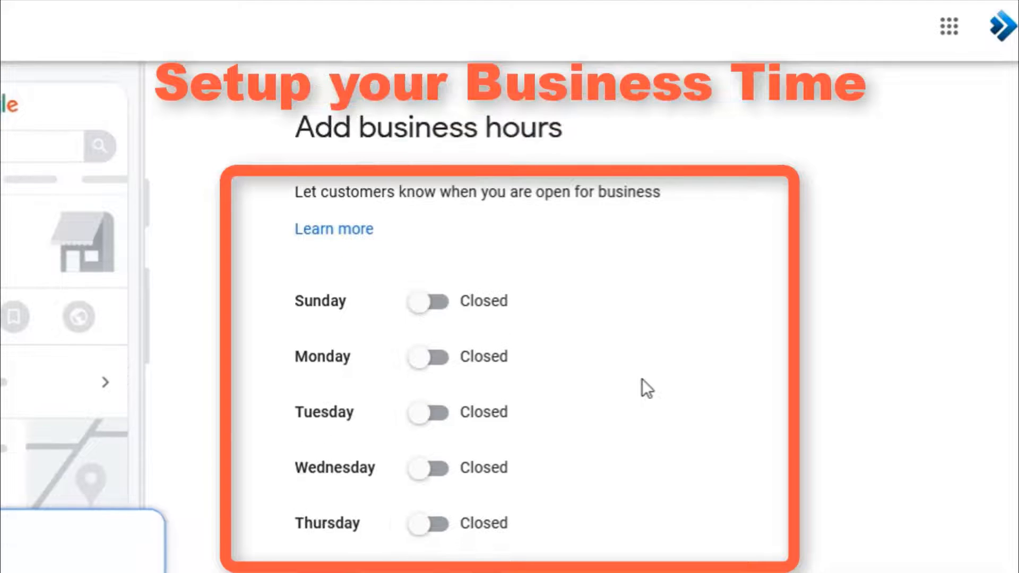
left_click(423, 305)
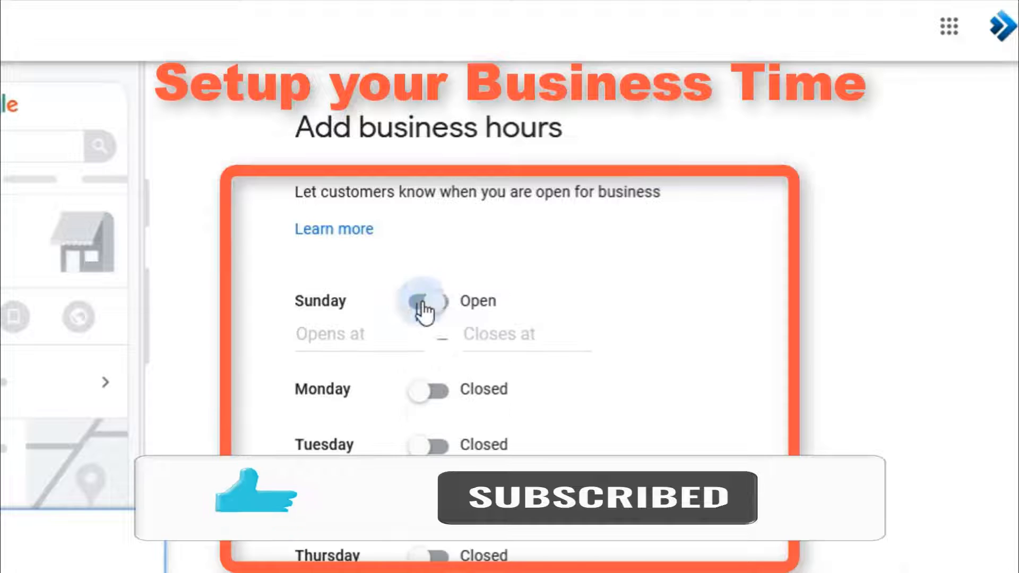
left_click(372, 337)
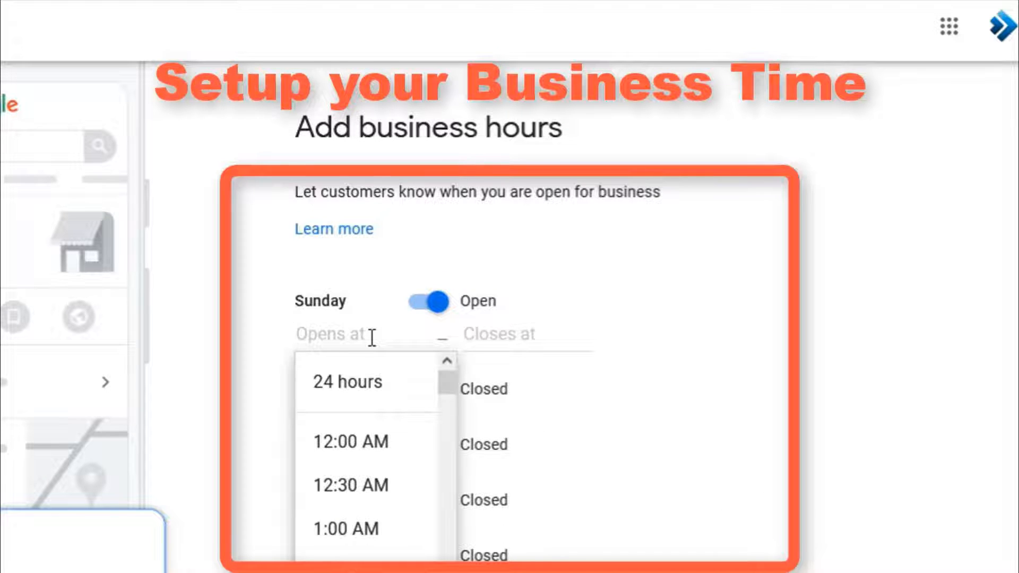
type("9")
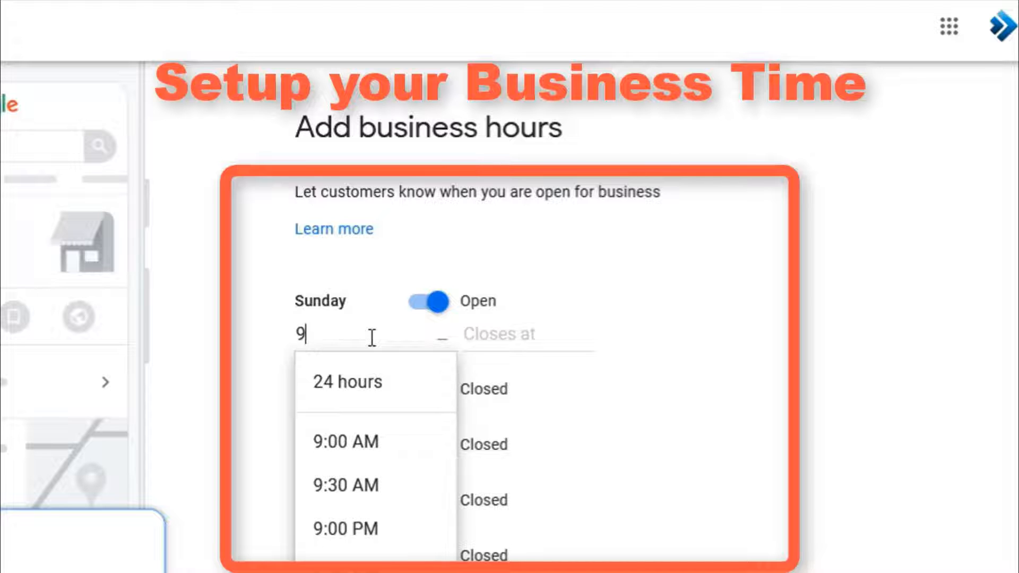
left_click(358, 443)
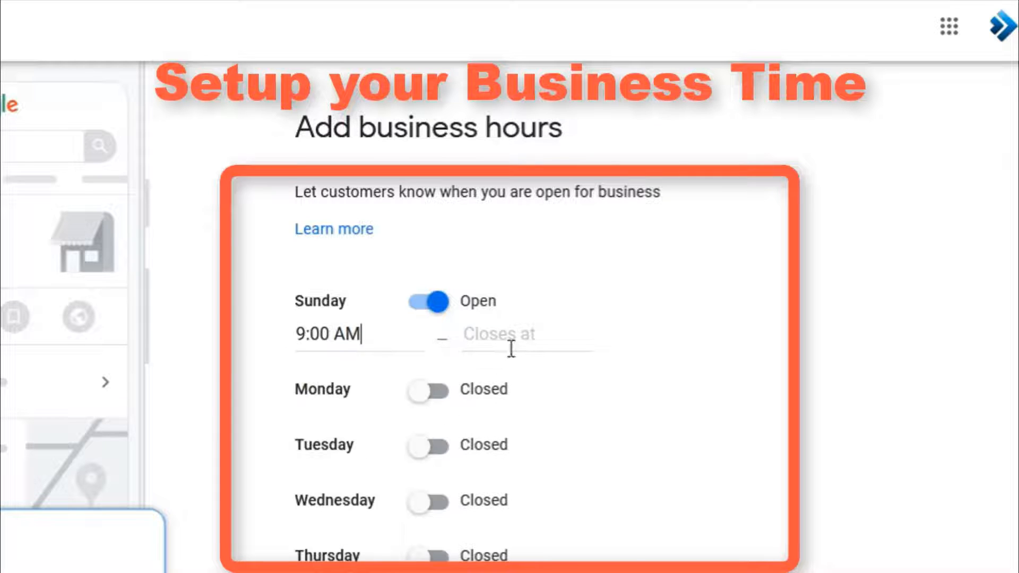
left_click(517, 335)
type("5")
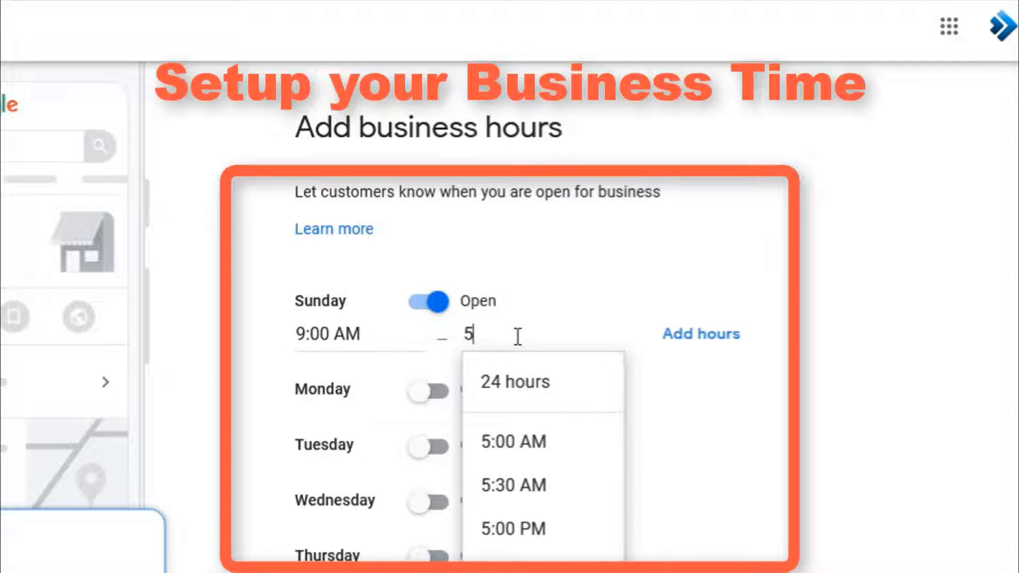
left_click(346, 391)
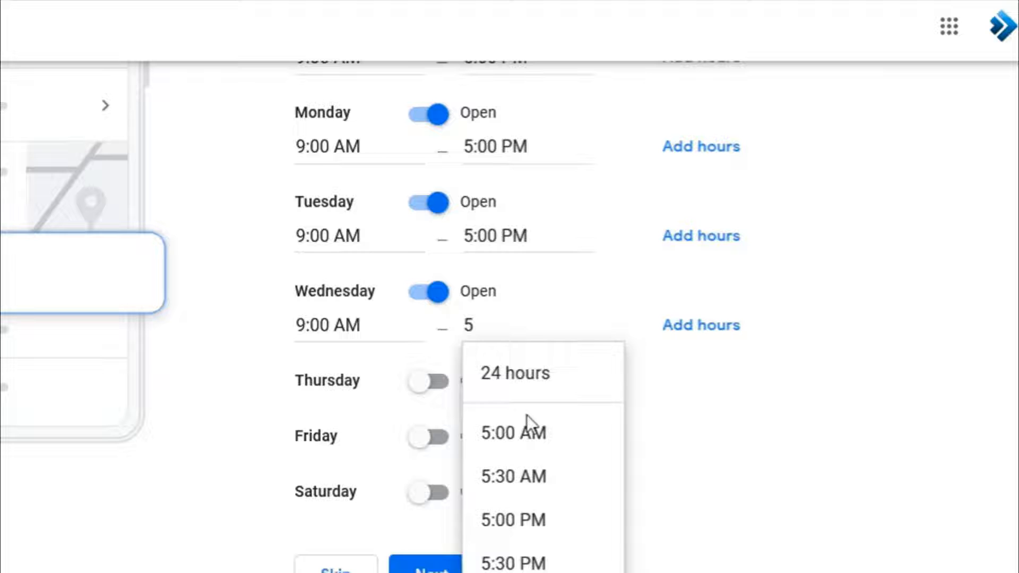
left_click(536, 519)
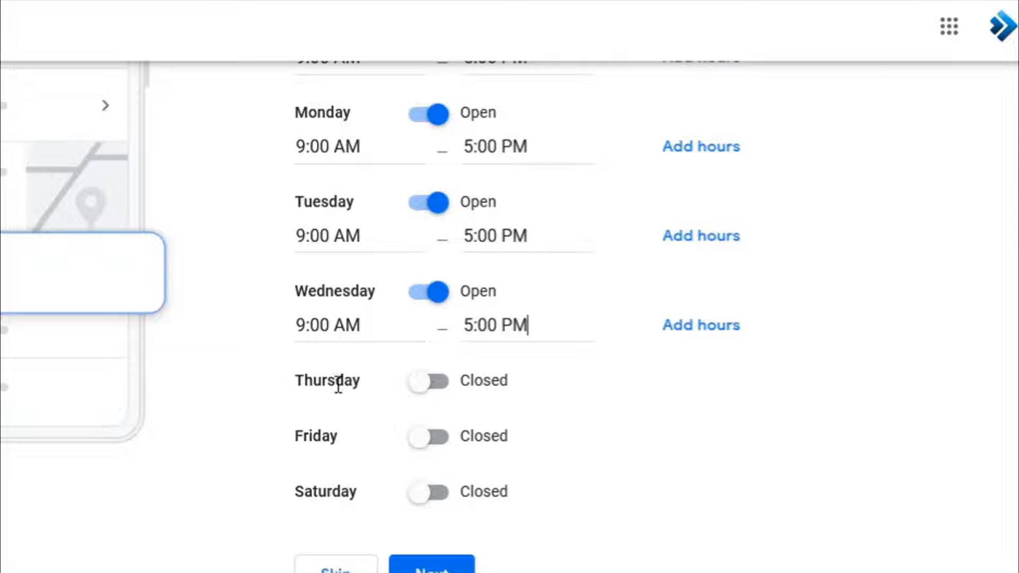
- Mark Thursday open from 9:00 AM to 5:00 AM
left_click(419, 386)
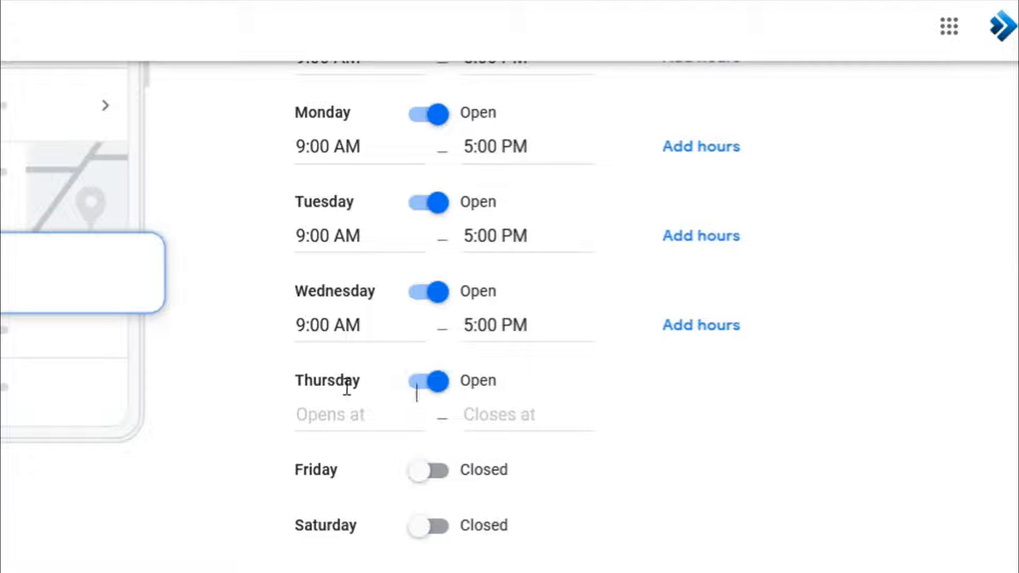
left_click(345, 413)
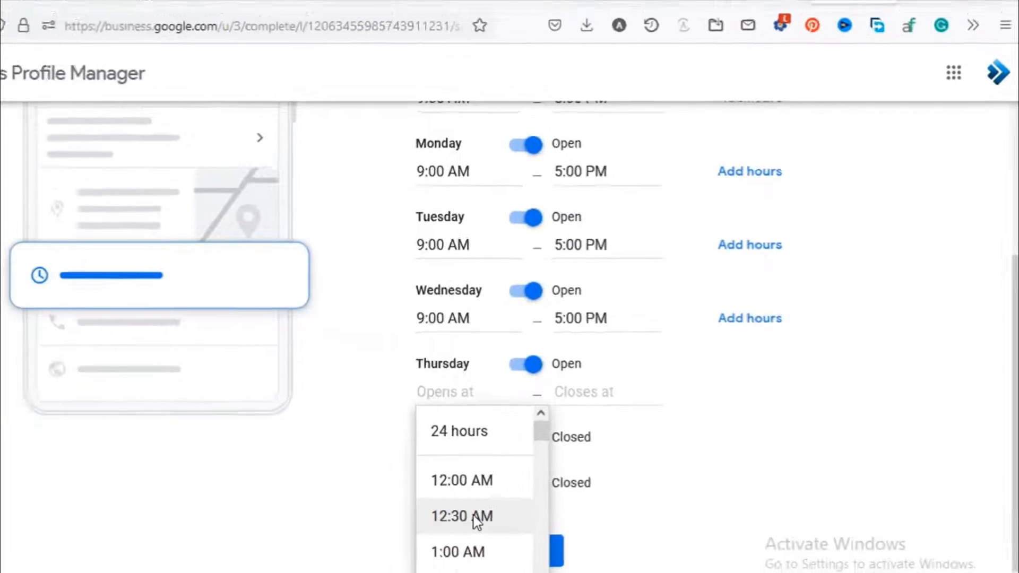
type("9")
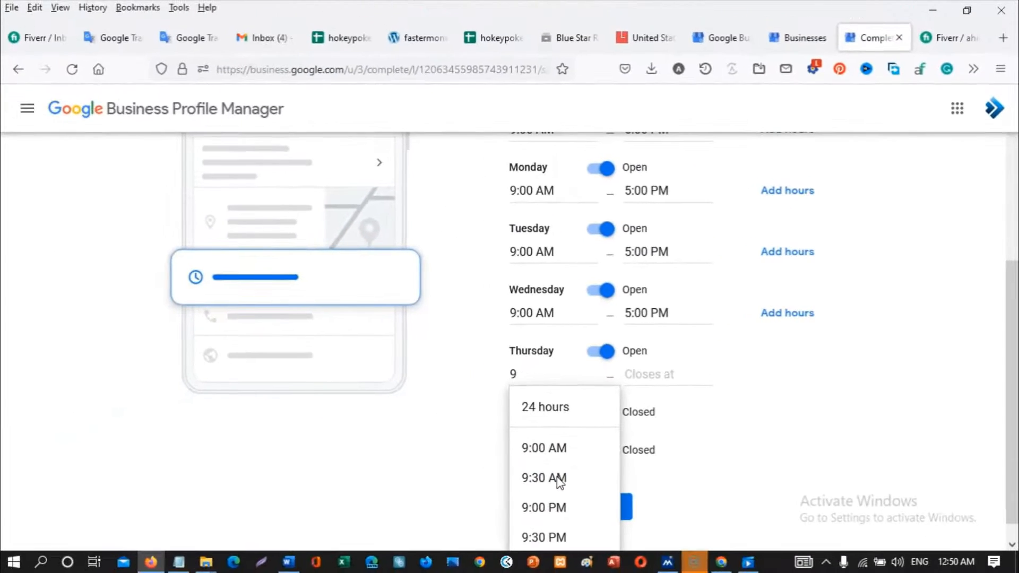
left_click(536, 450)
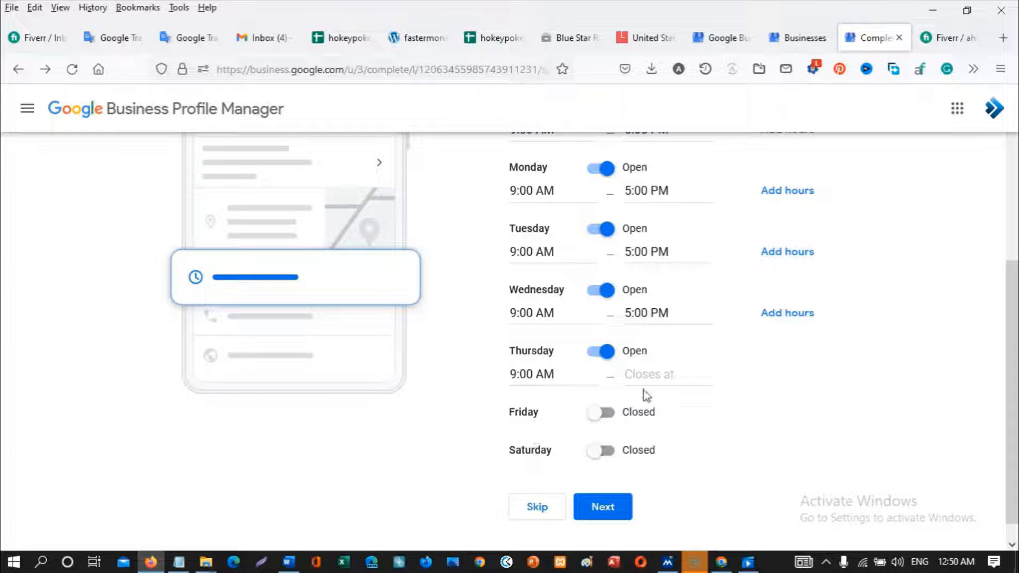
left_click(652, 375)
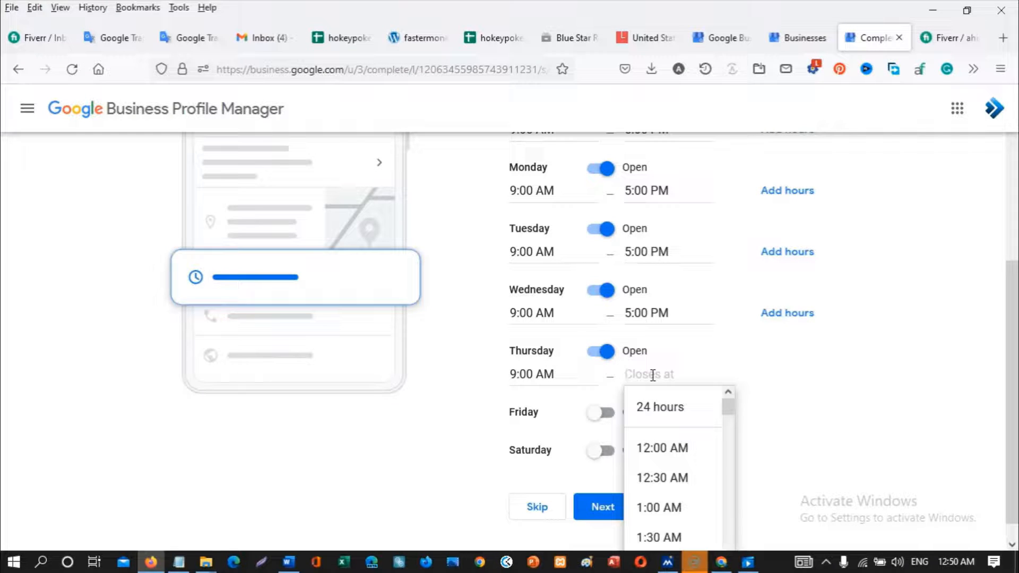
type("5")
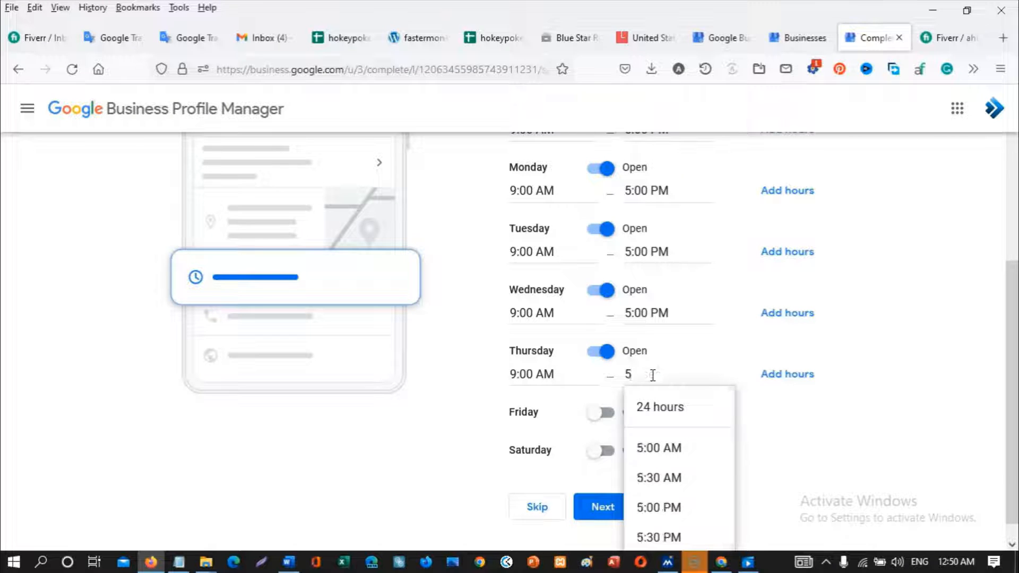
left_click(665, 449)
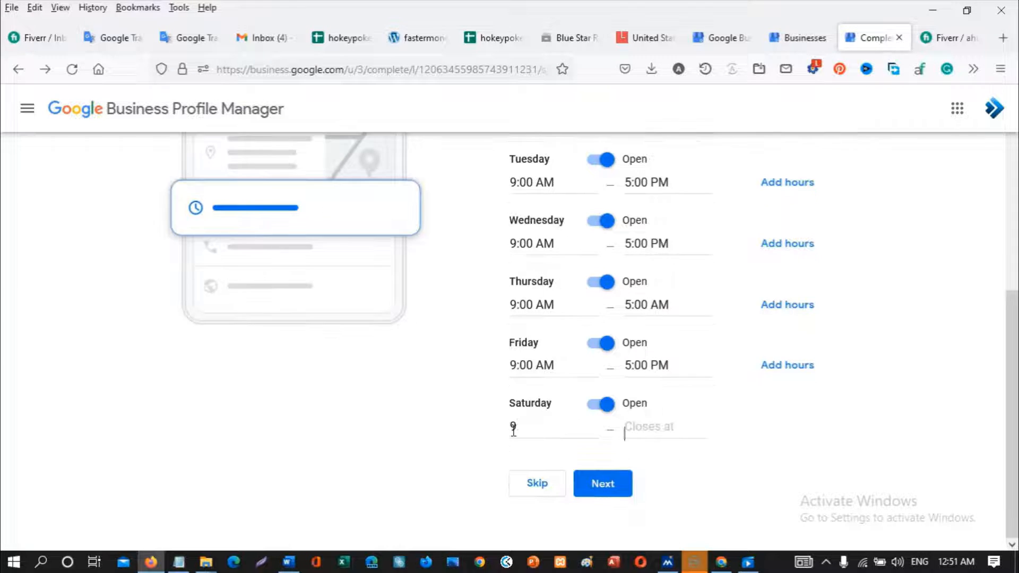
- Set Saturday's hours to 9:00 AM–5:00 PM
type("9")
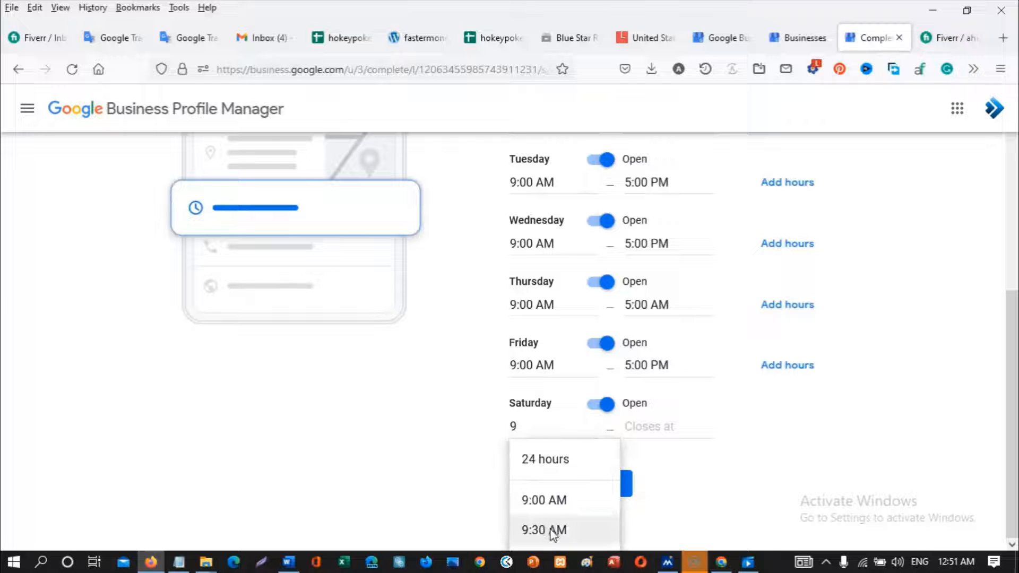
left_click(550, 500)
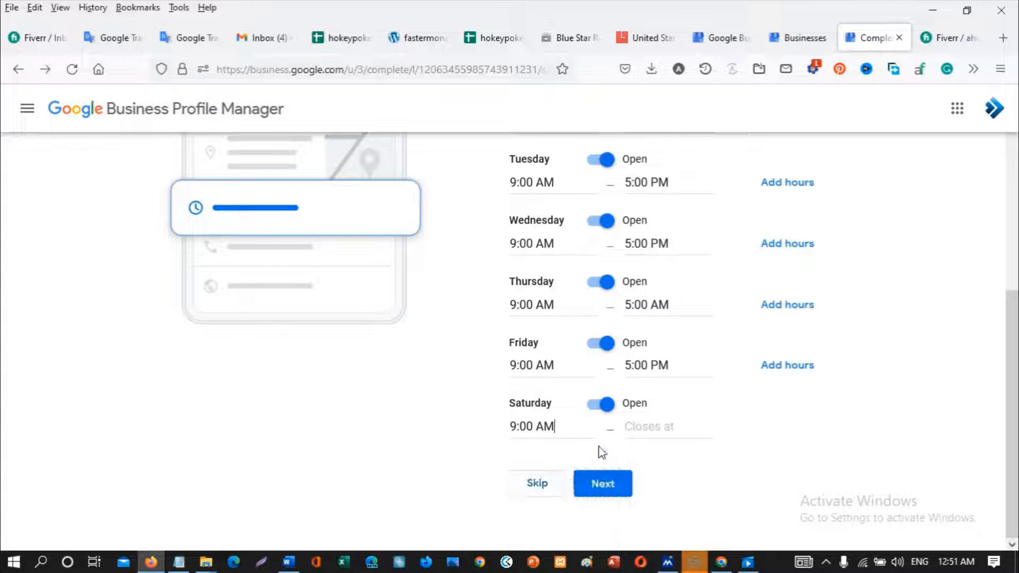
left_click(633, 428)
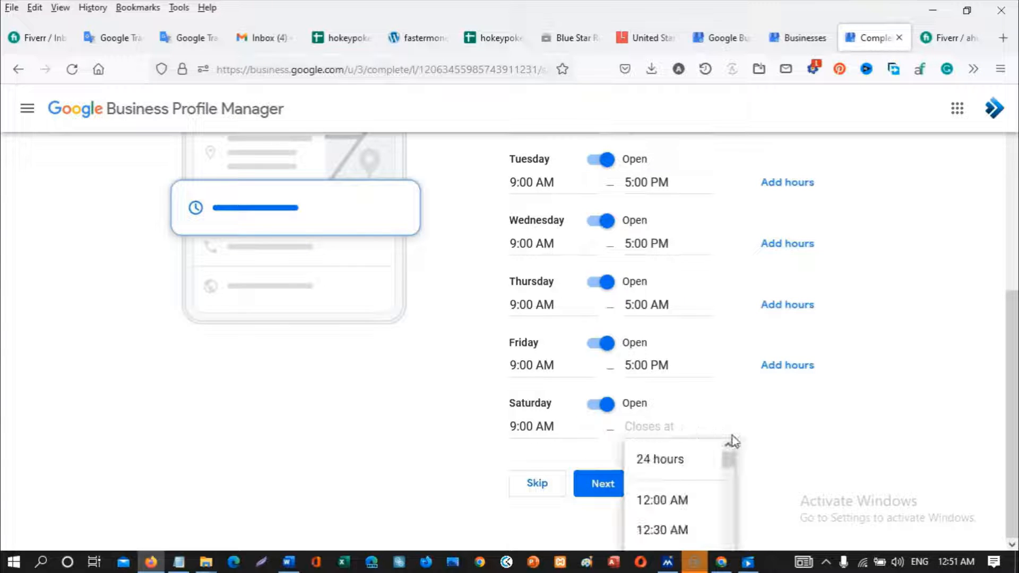
type("5")
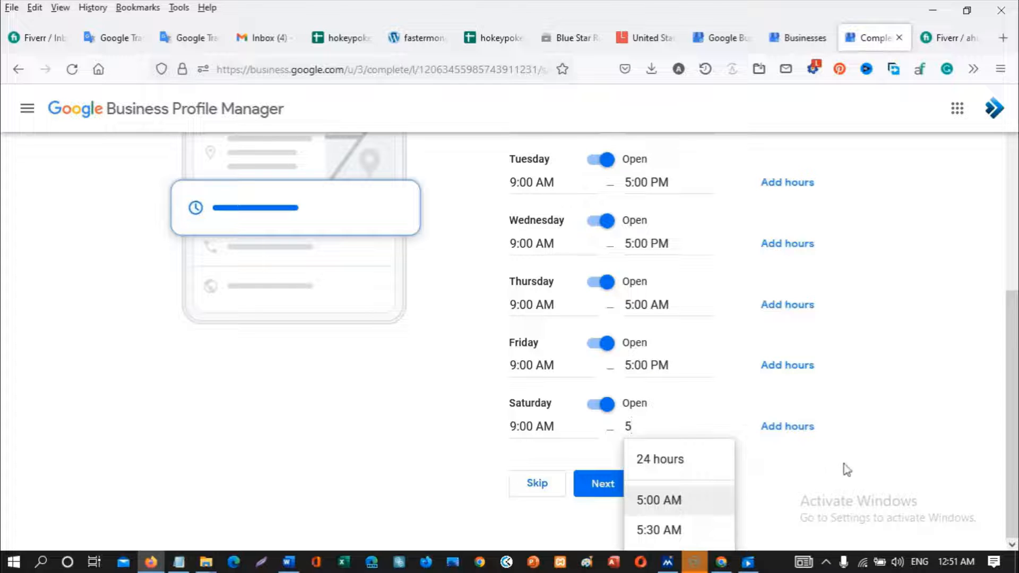
left_click(791, 497)
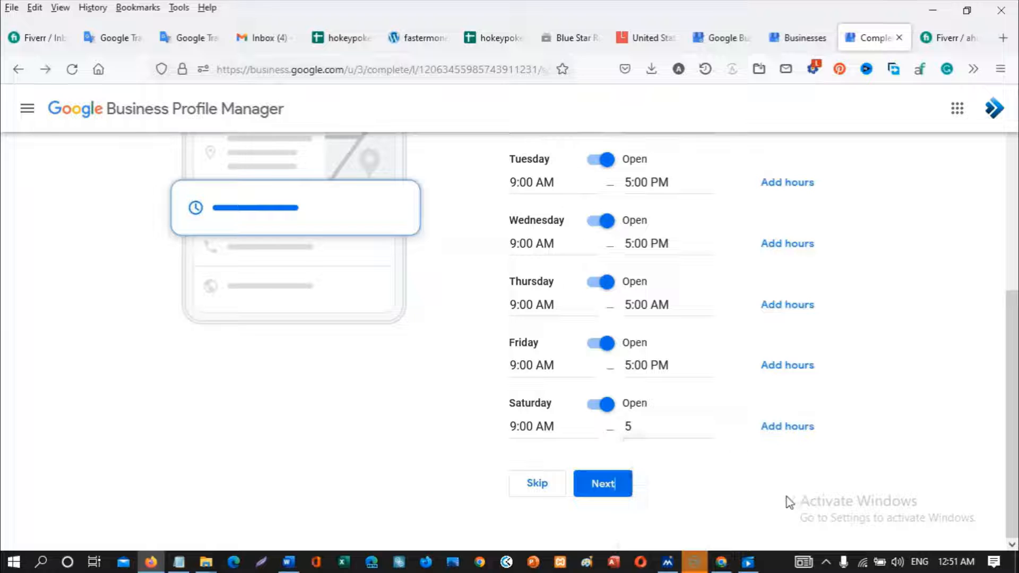
left_click(663, 419)
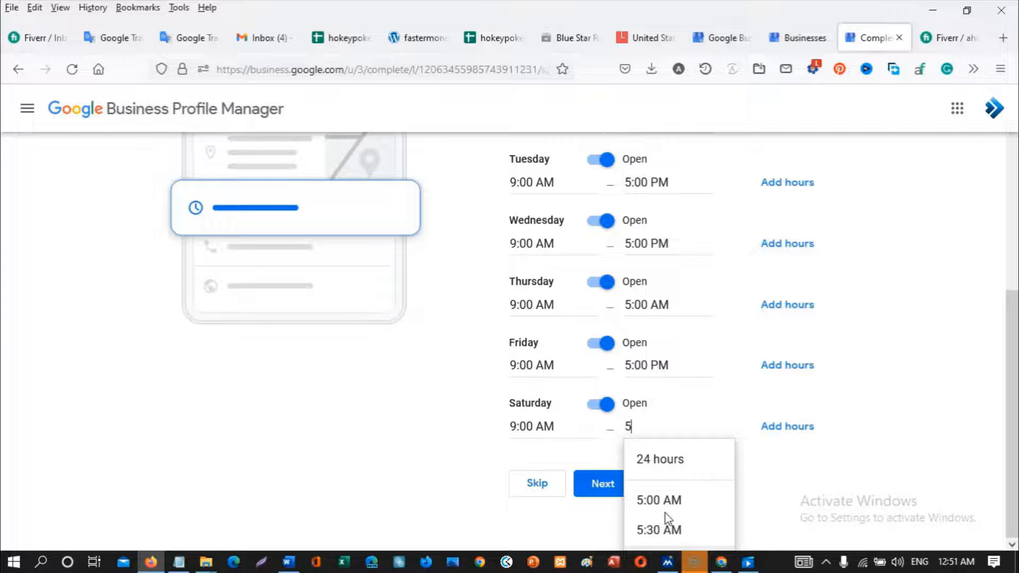
key("Return")
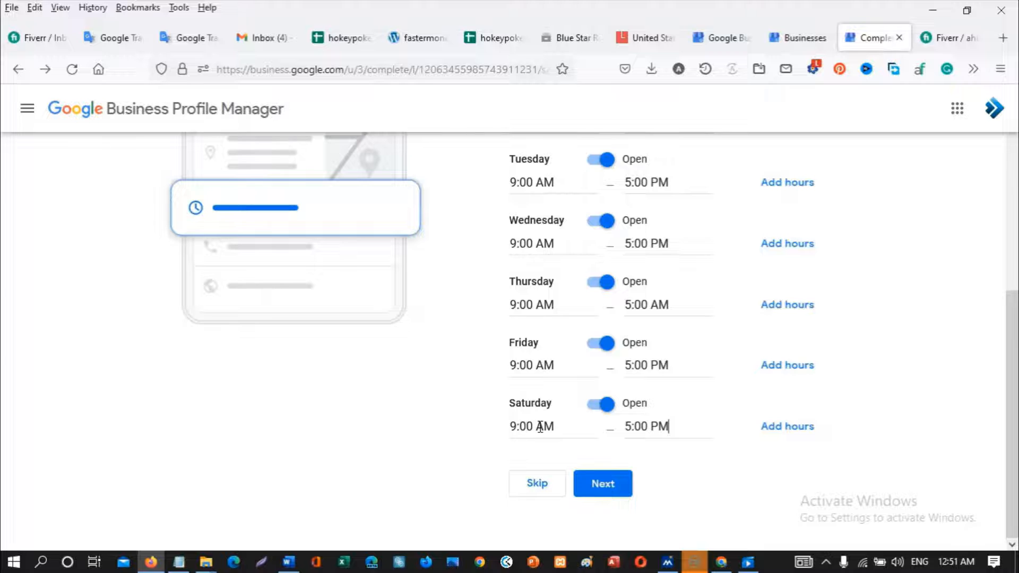
- Mark Sunday as Closed again and save the weekly hours
scroll(543, 427, "up", 5)
scroll(541, 432, "up", 2)
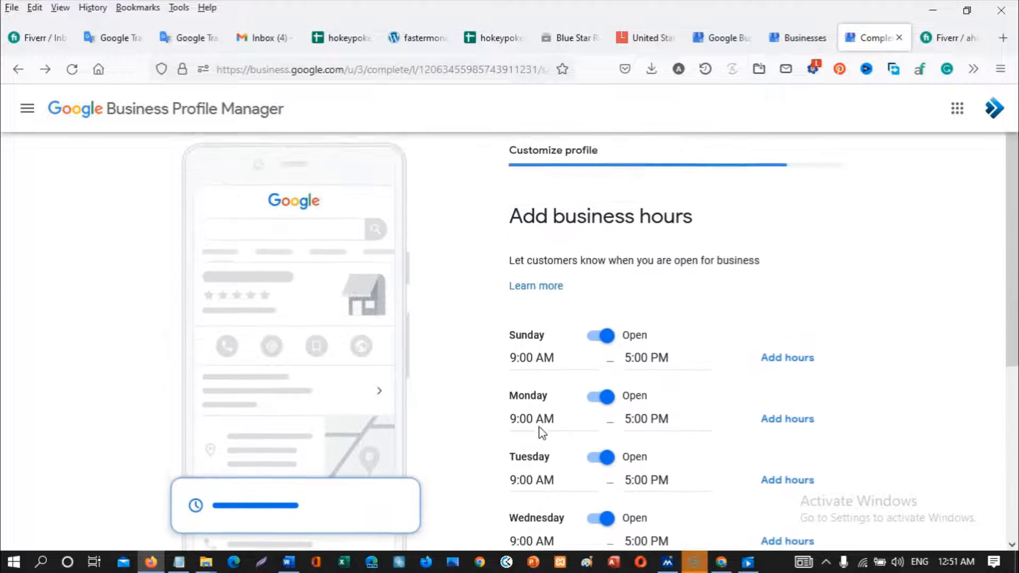
left_click(596, 344)
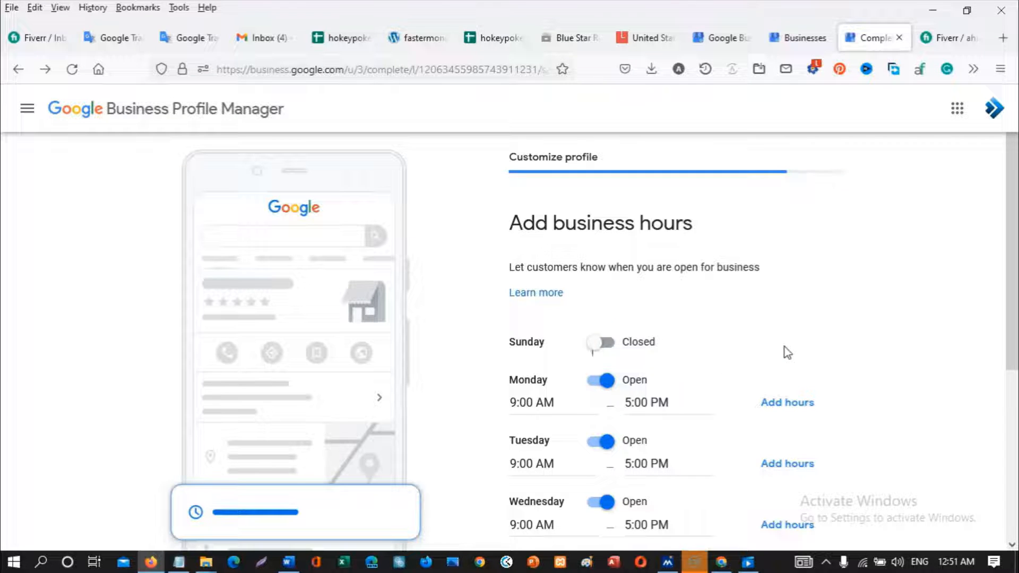
scroll(778, 393, "down", 5)
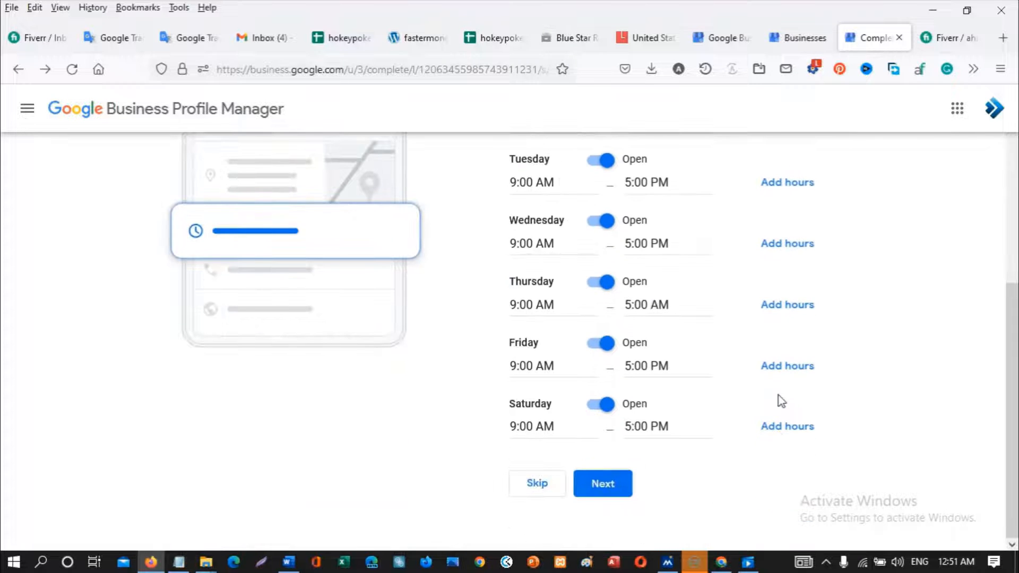
scroll(699, 435, "up", 3)
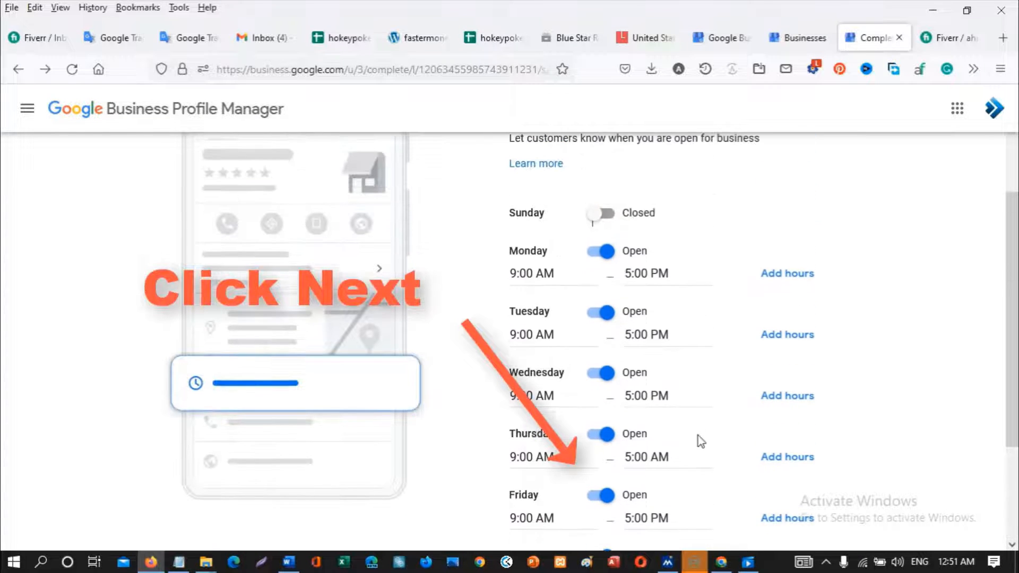
scroll(698, 435, "up", 3)
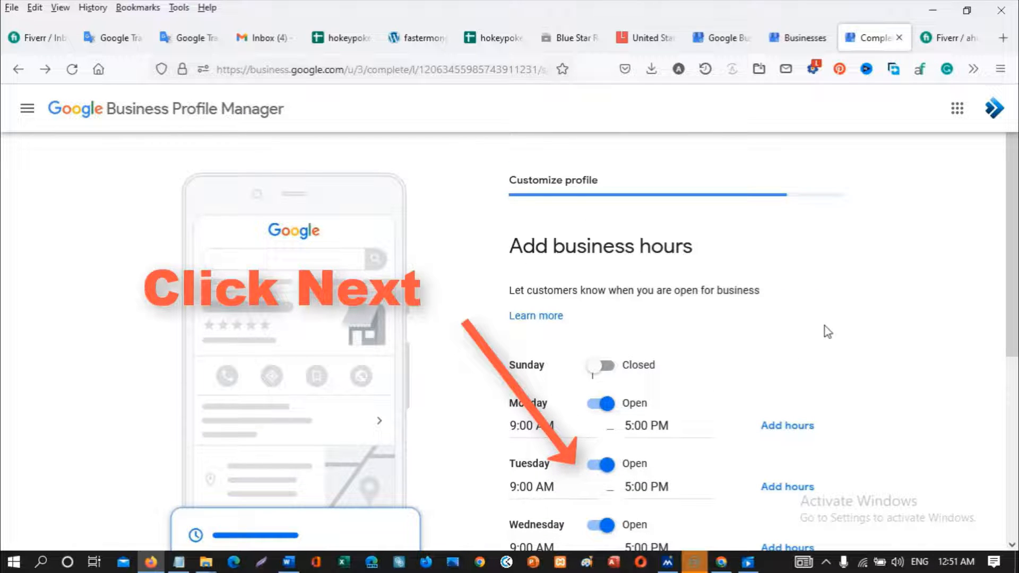
scroll(824, 334, "down", 5)
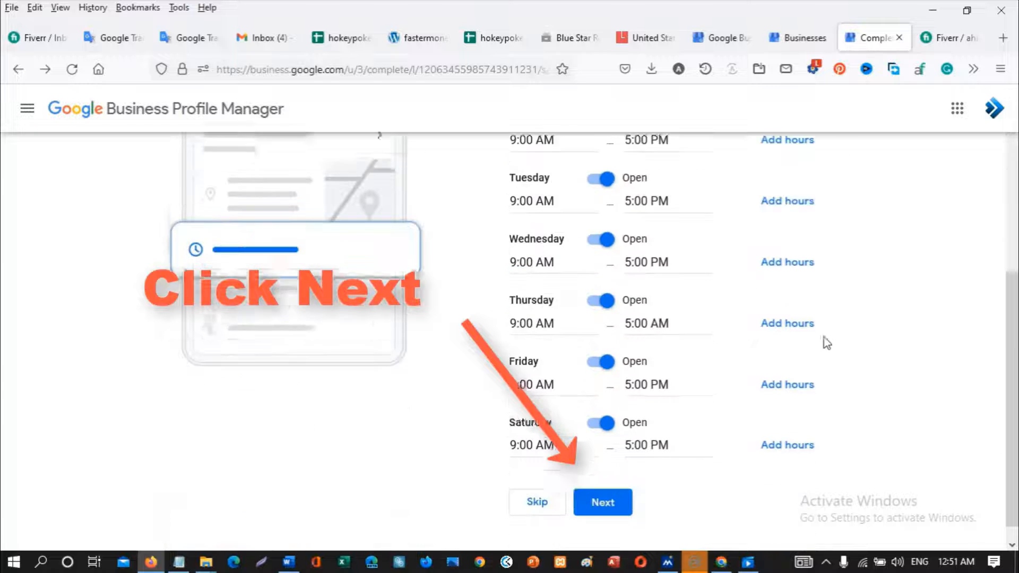
left_click(597, 486)
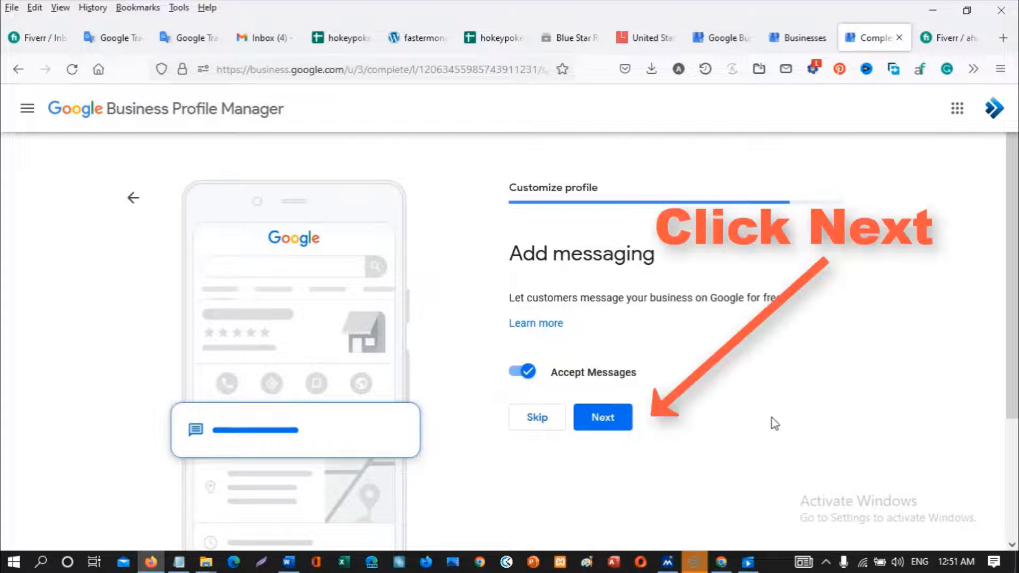
- Keep customer messaging on and paste the 687-character business description, then continue
left_click(611, 422)
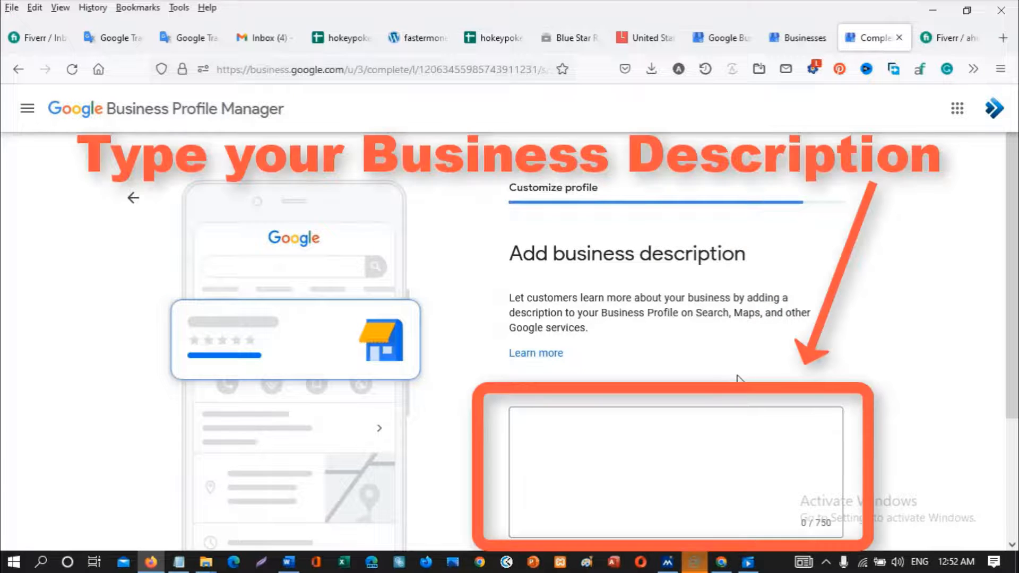
scroll(738, 378, "down", 3)
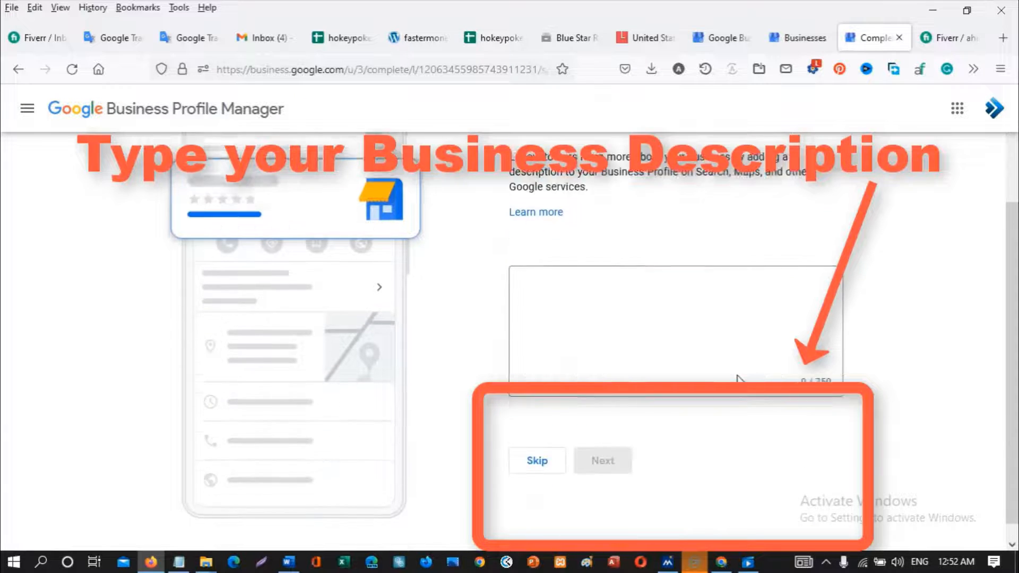
left_click(567, 282)
key("ctrl+v")
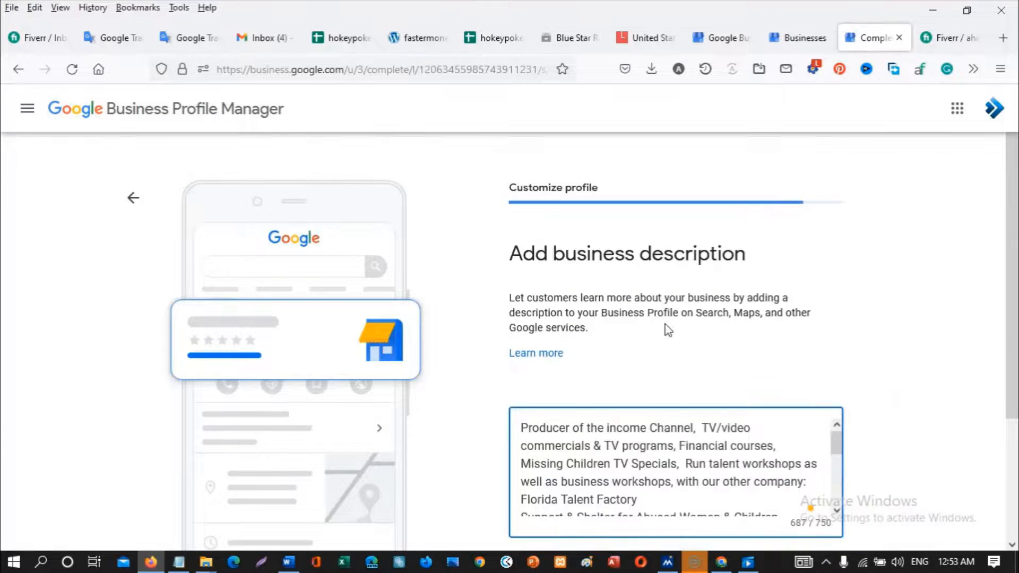
scroll(829, 339, "down", 3)
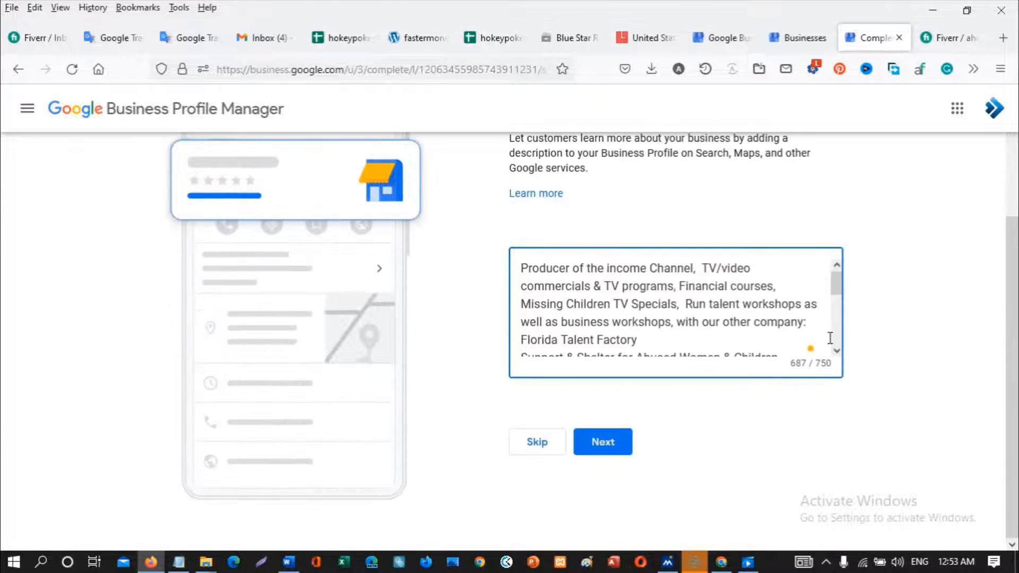
left_click(615, 447)
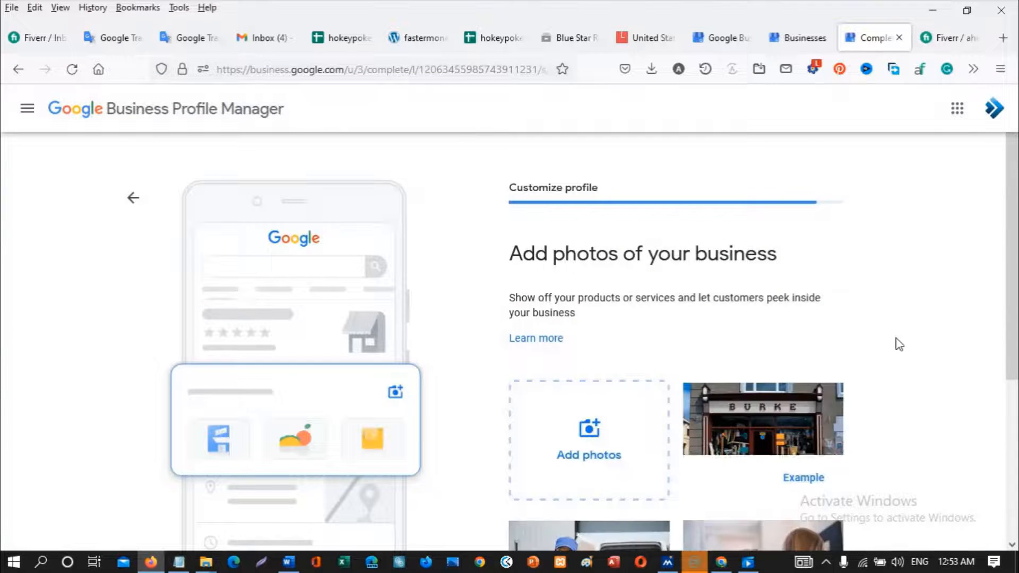
- Try uploading the Desktop photo 8192 child-safe-banner1.jpg to the profile
scroll(883, 343, "down", 3)
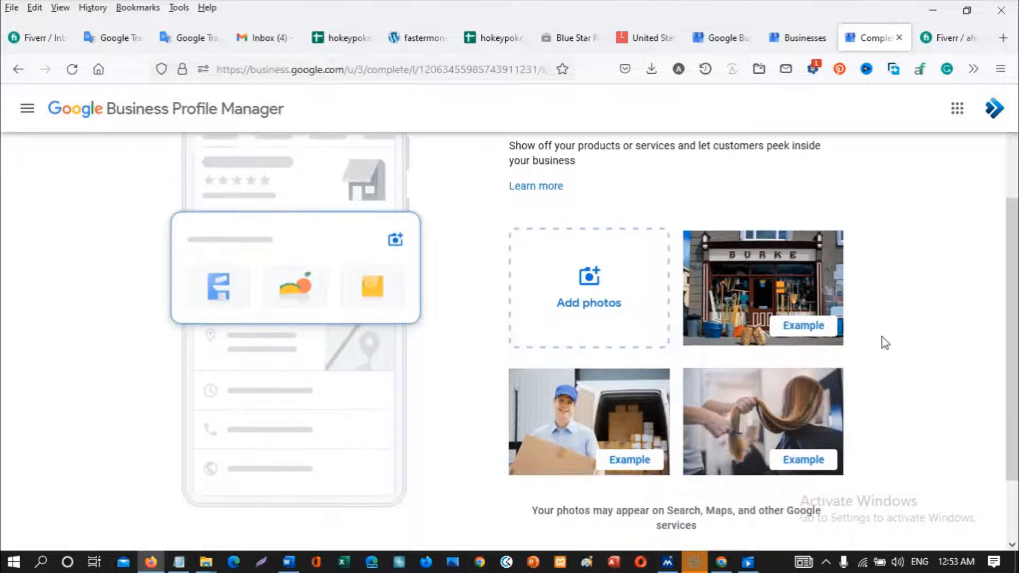
left_click(589, 292)
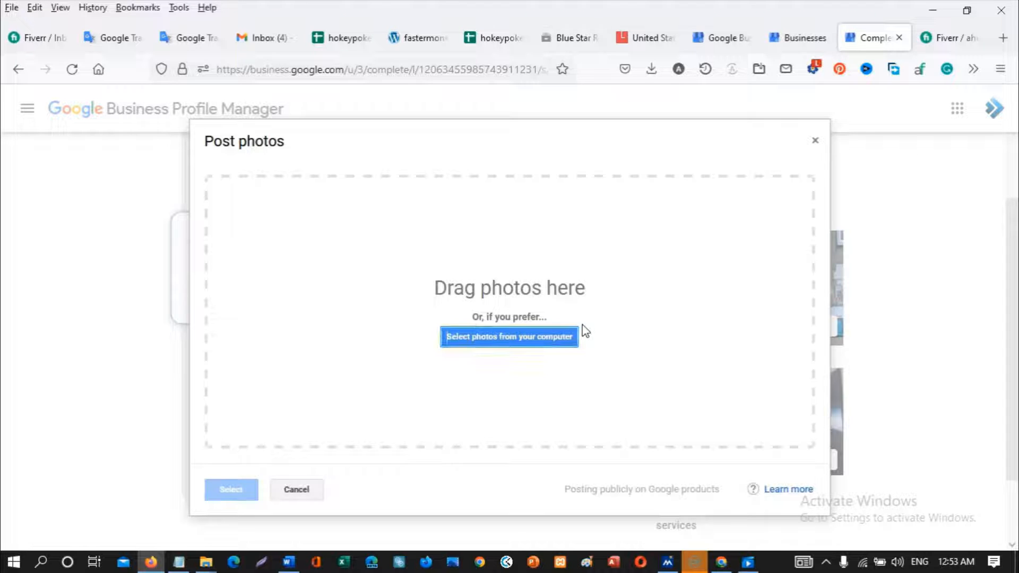
left_click(520, 339)
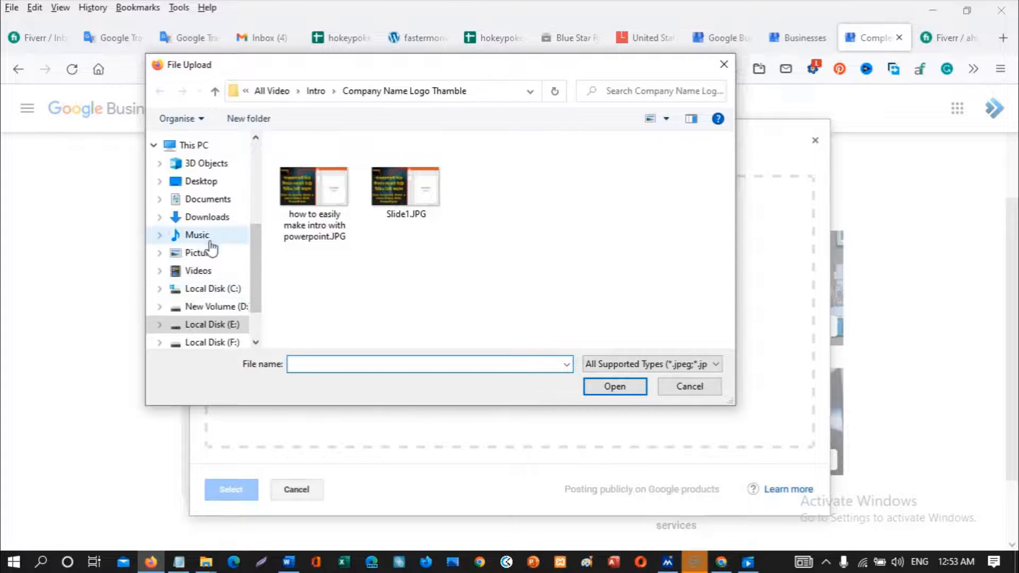
left_click(201, 181)
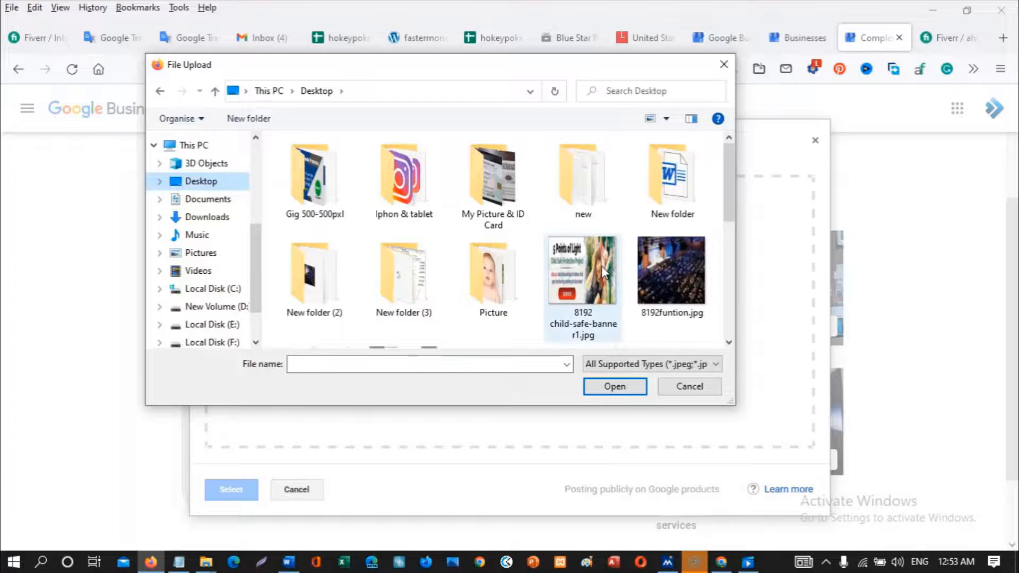
left_click(588, 266)
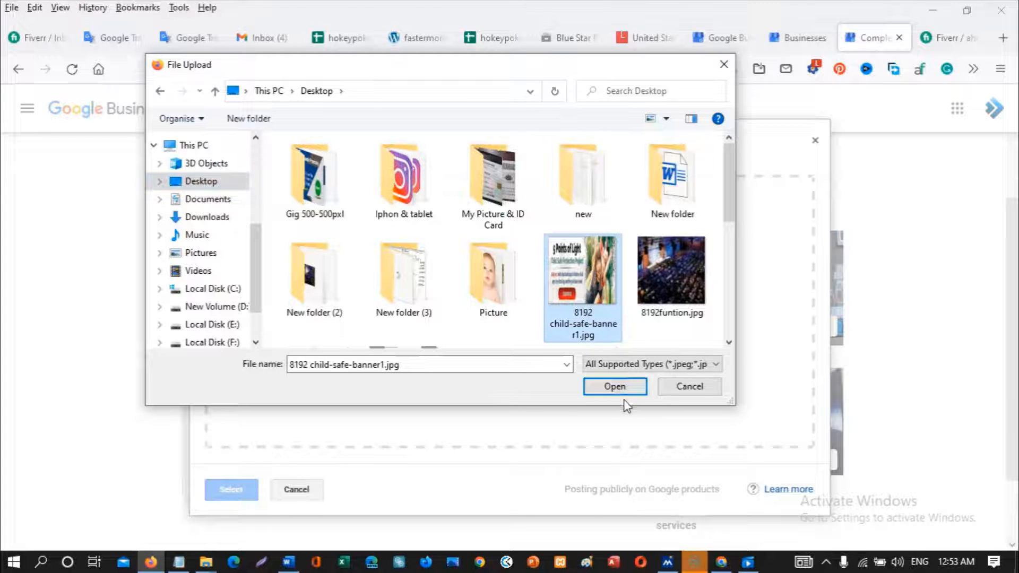
left_click(615, 387)
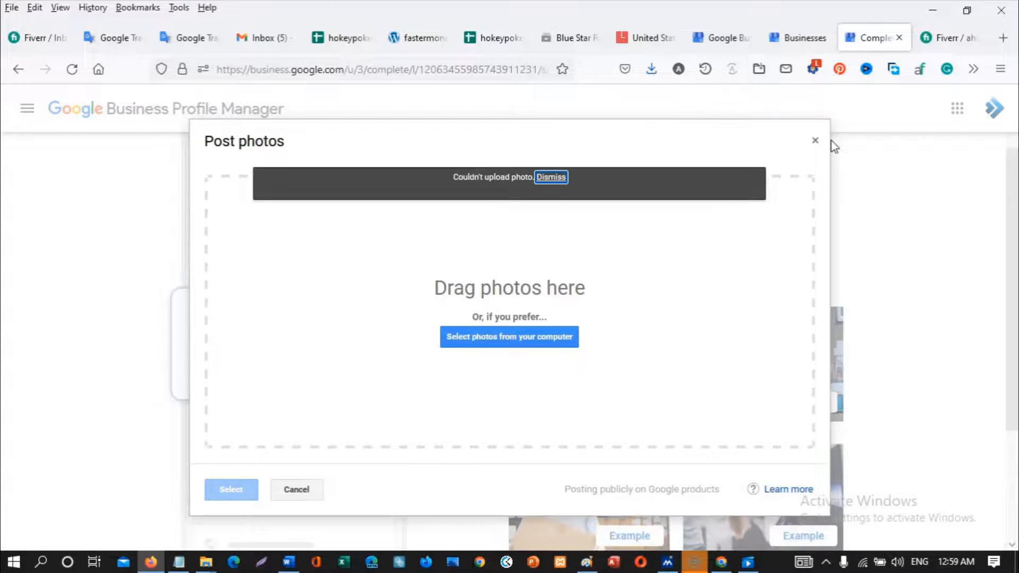
- Close the failed upload window and skip the photos step
left_click(815, 140)
scroll(780, 300, "down", 3)
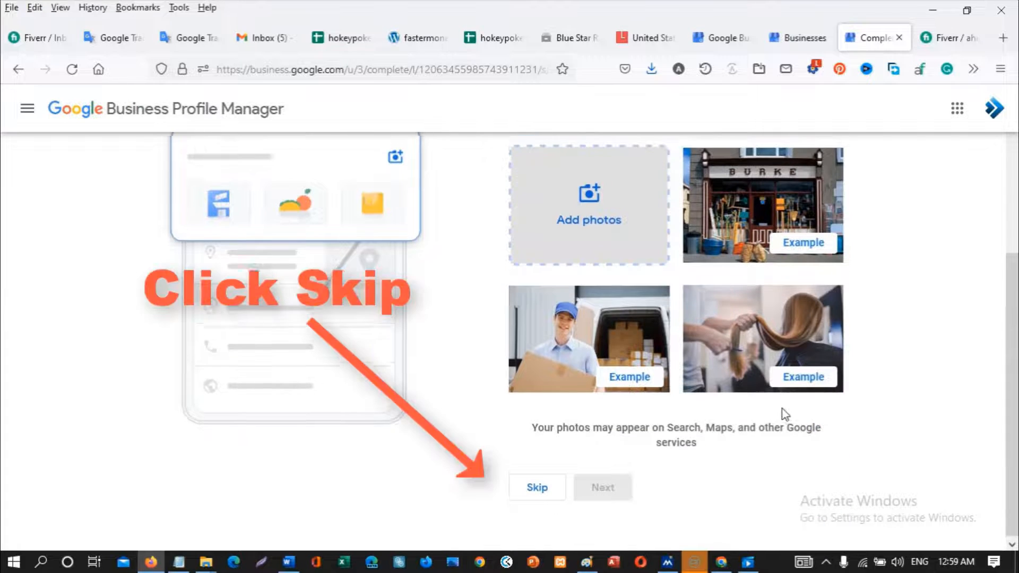
scroll(782, 408, "up", 4)
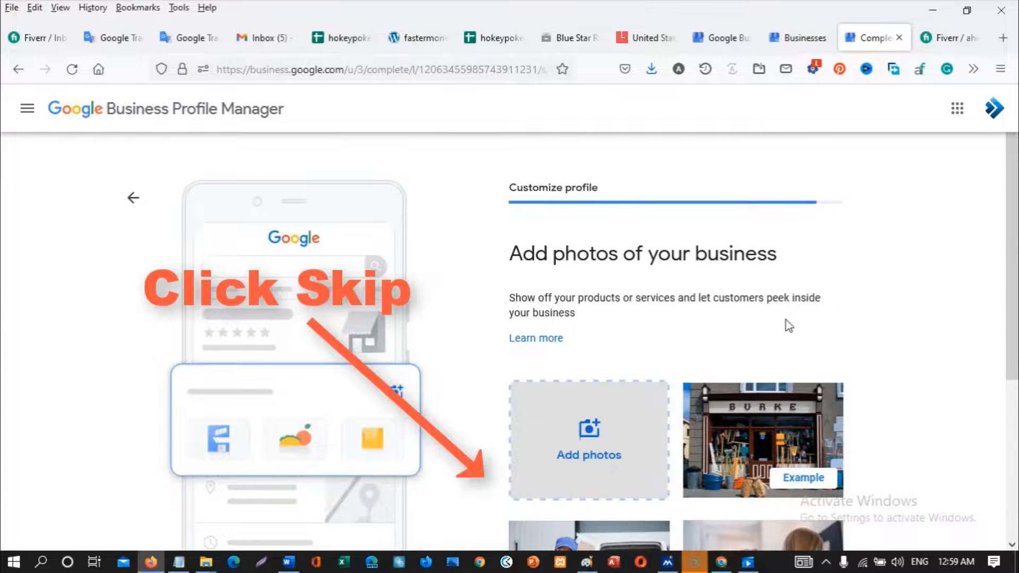
scroll(785, 320, "down", 4)
left_click(544, 486)
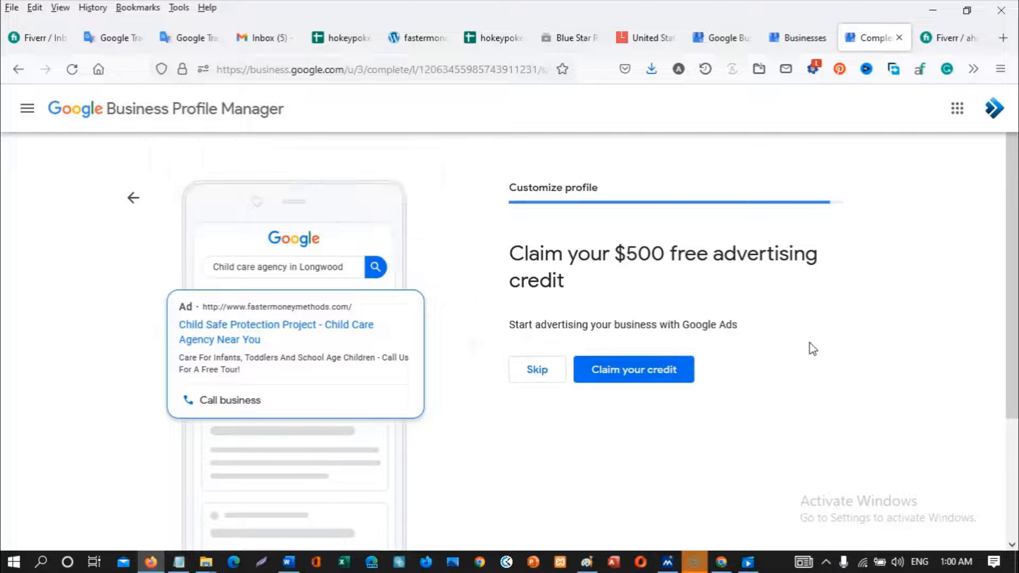
- Accept the $500 advertising credit offer and continue past the verification notice
left_click(664, 375)
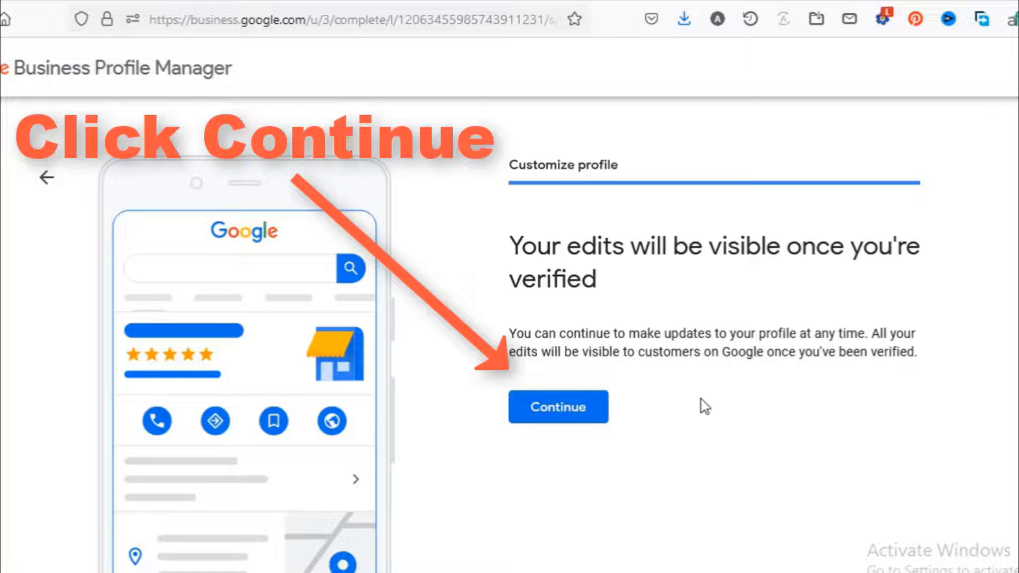
left_click(559, 409)
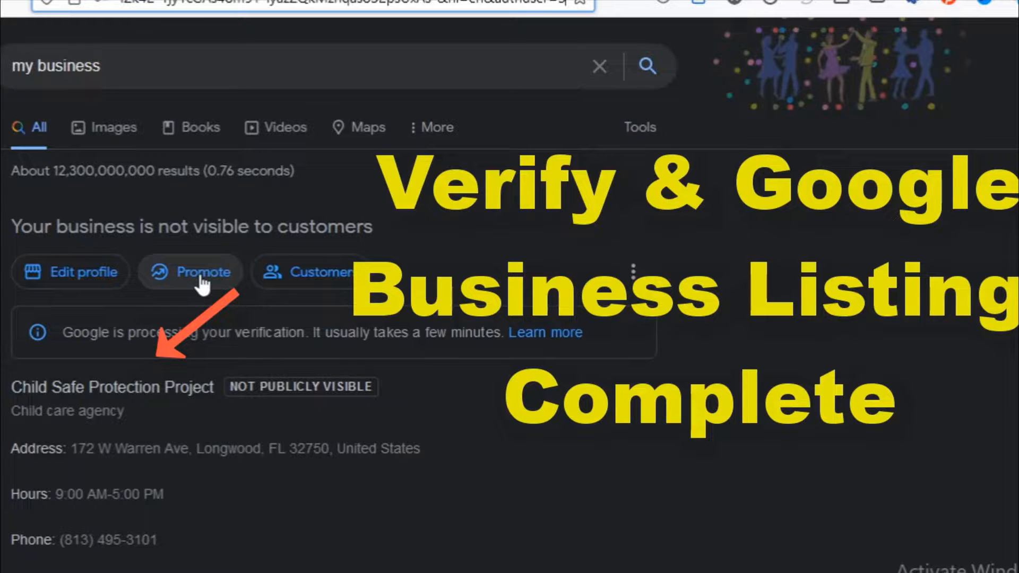
- In the listing's Edit profile Contact section, start a New website via Get started
left_click(285, 280)
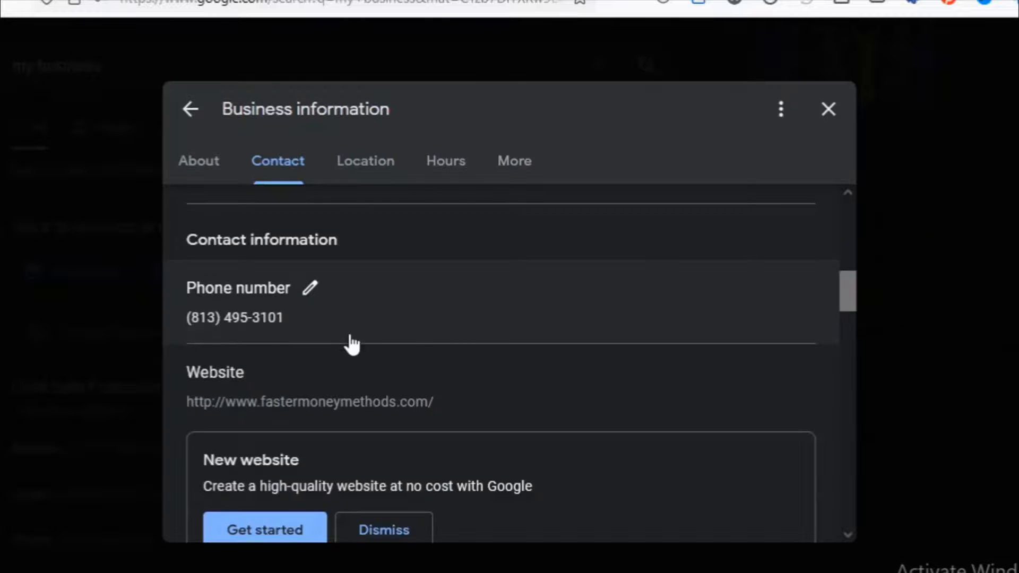
scroll(410, 346, "down", 2)
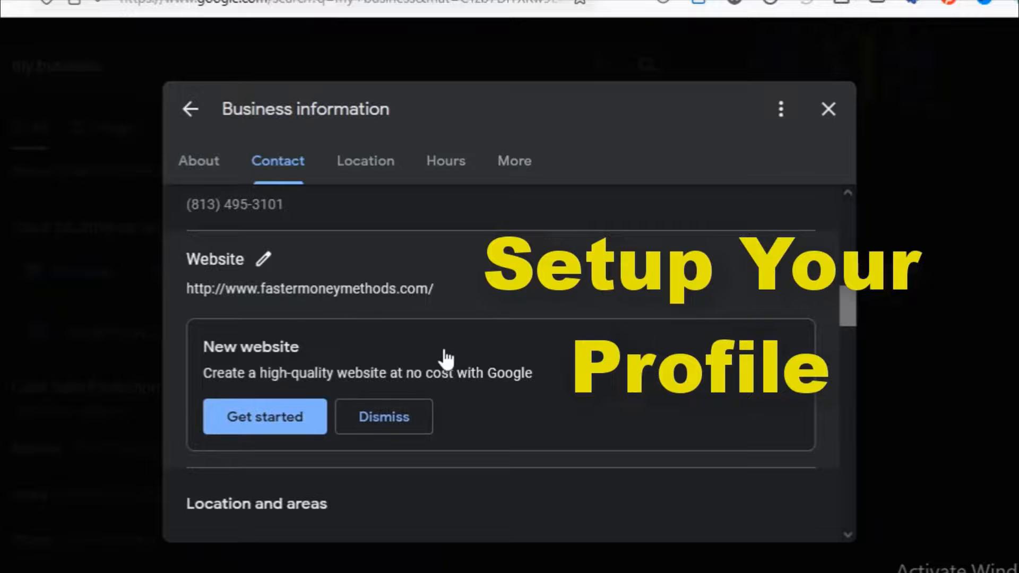
scroll(444, 359, "down", 2)
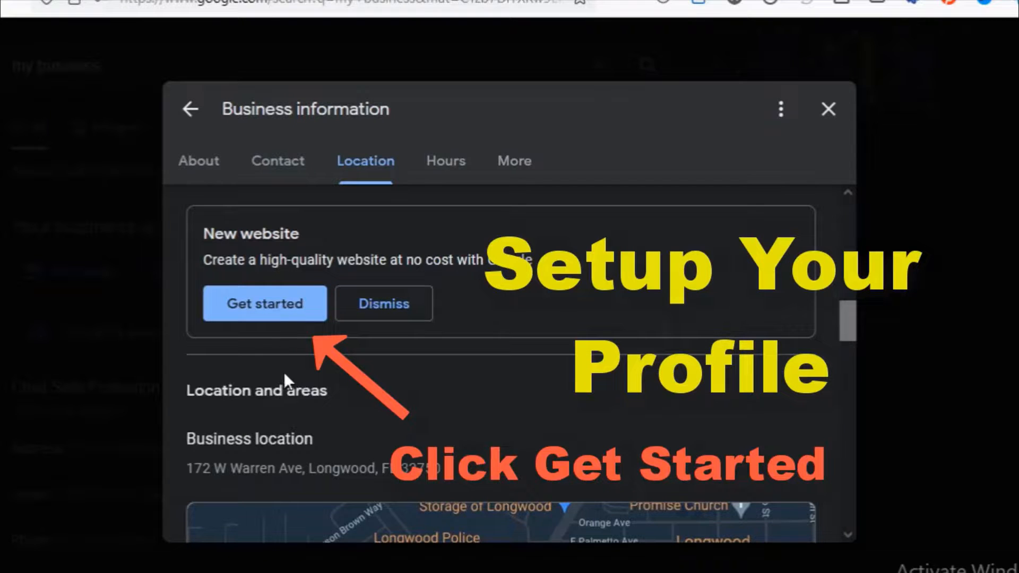
left_click(278, 307)
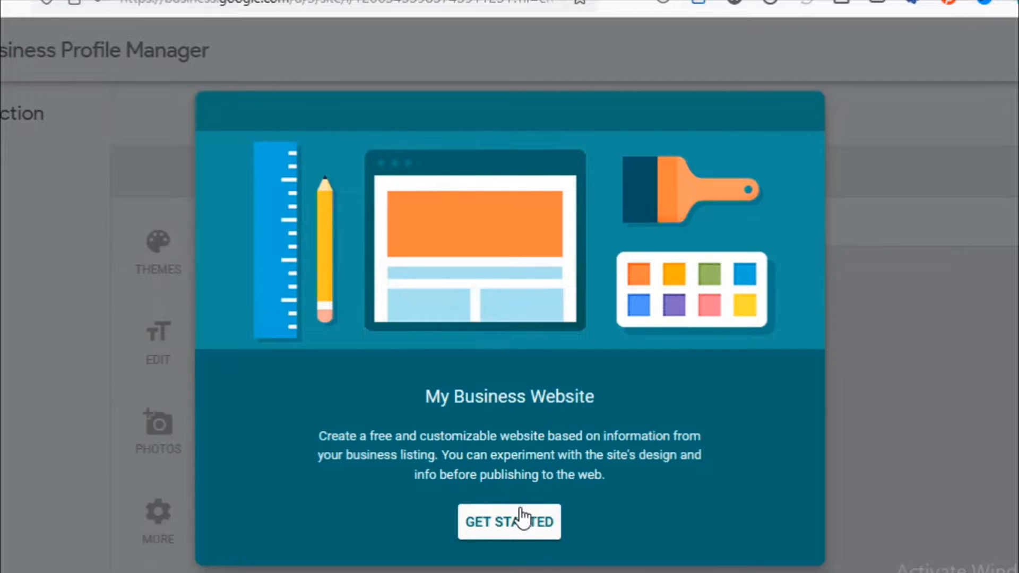
- Create the draft child-safe-protection-project.business.site site and dismiss the Publish when ready tip
left_click(520, 525)
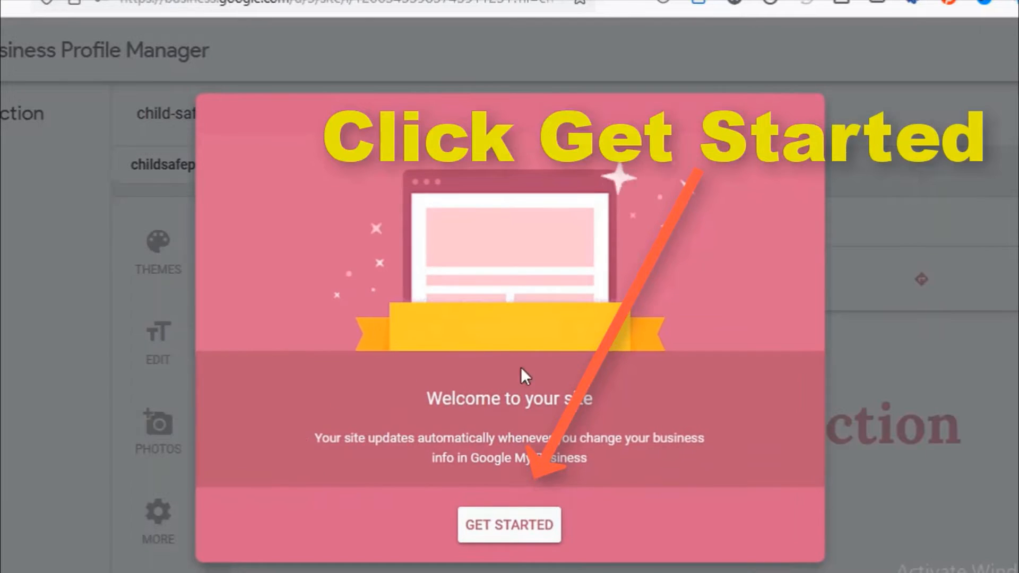
left_click(507, 534)
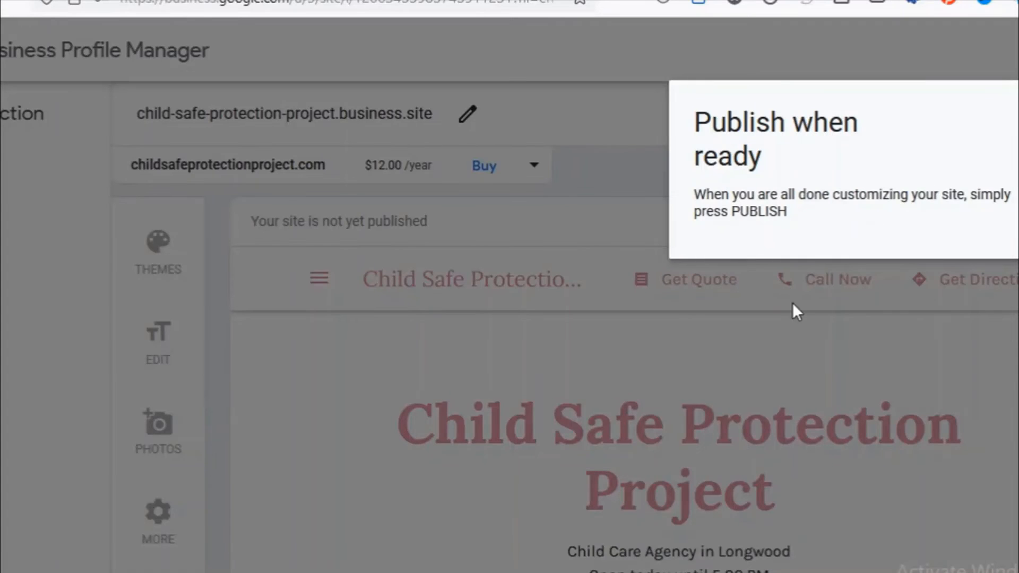
left_click(1010, 368)
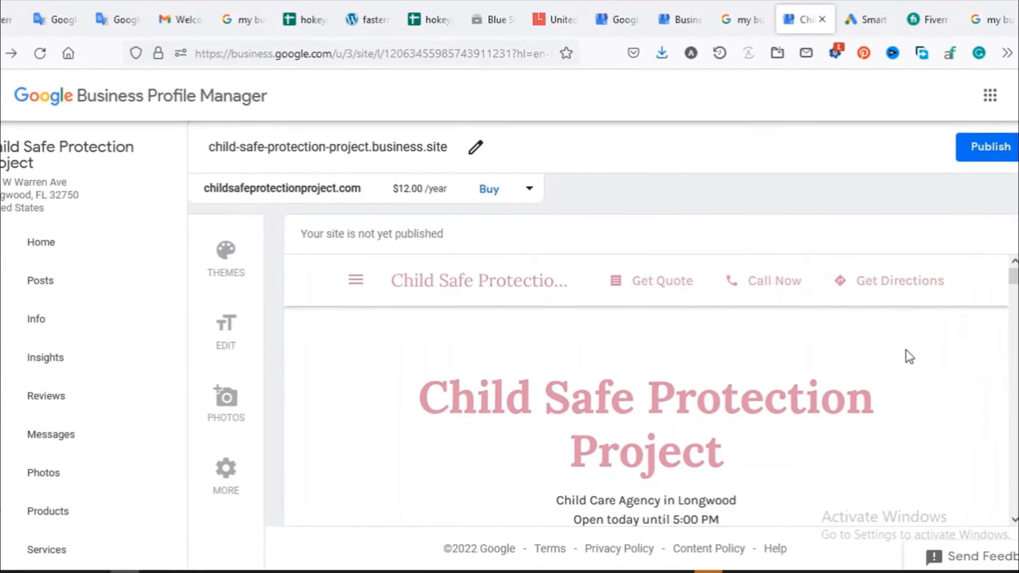